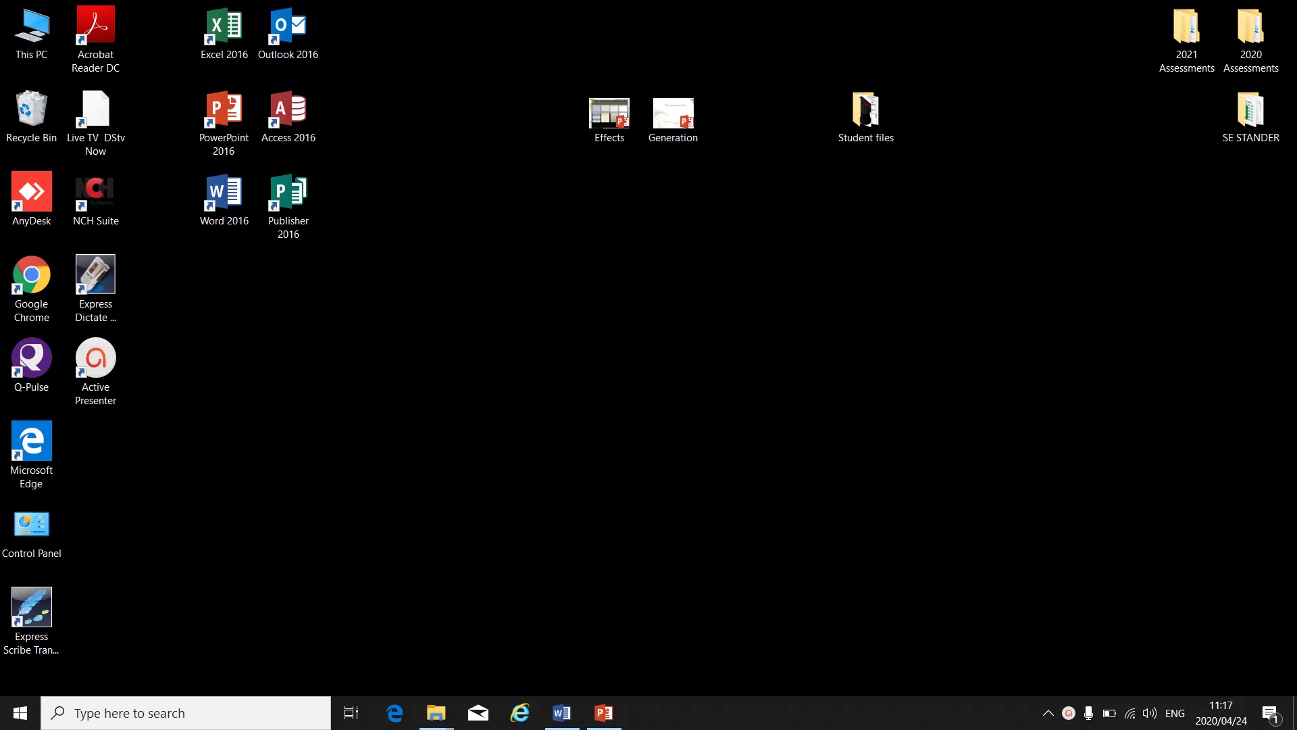
# - Bring the Presentation1 window forward from the taskbar and switch to the Insert ribbon
pyautogui.click(604, 716)
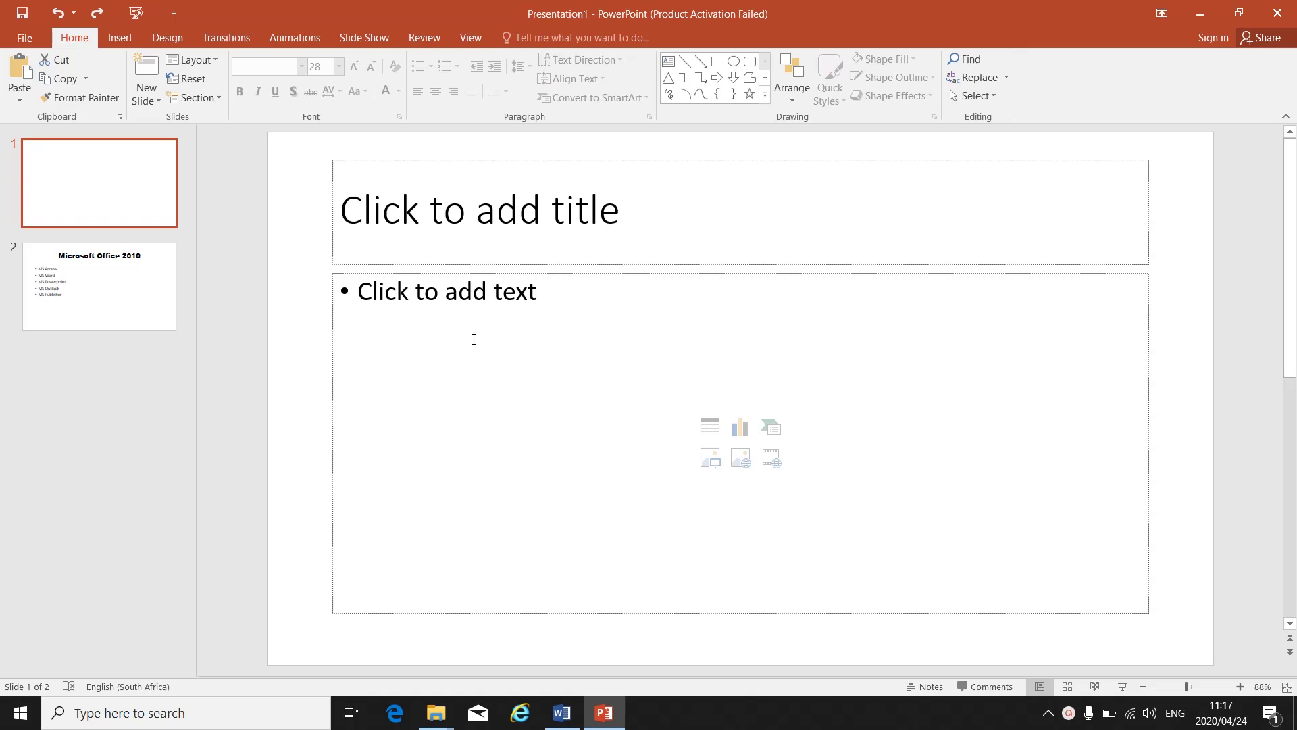
pyautogui.click(122, 38)
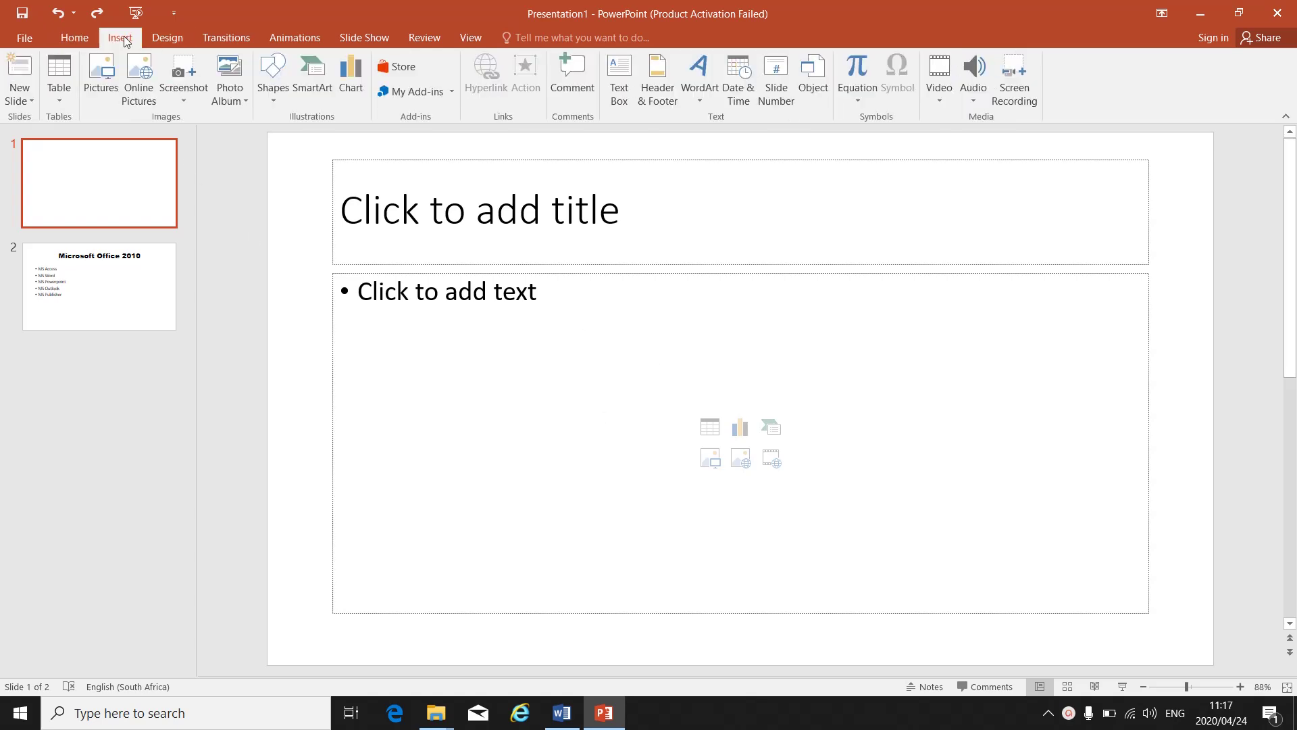
# - Open the SmartArt graphic chooser, browse its gallery, and filter it to Cycle layouts
pyautogui.click(312, 95)
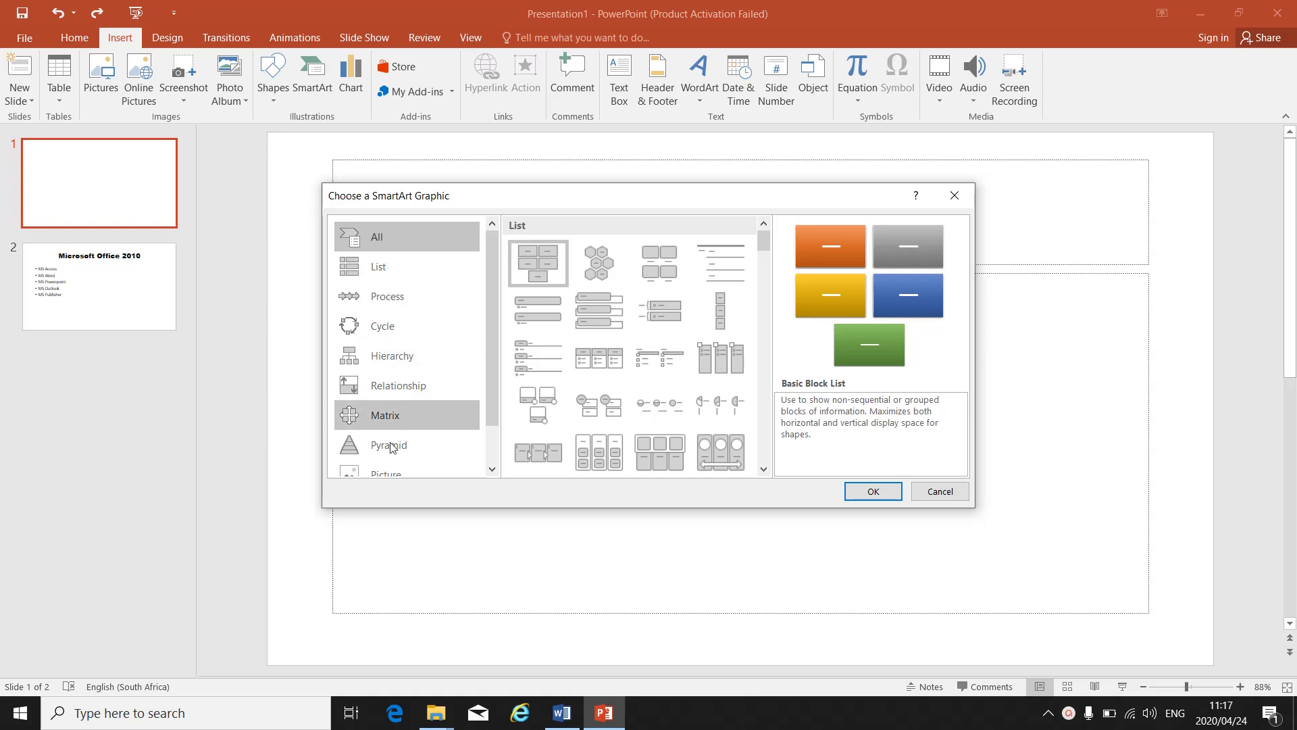
pyautogui.click(497, 470)
pyautogui.click(497, 471)
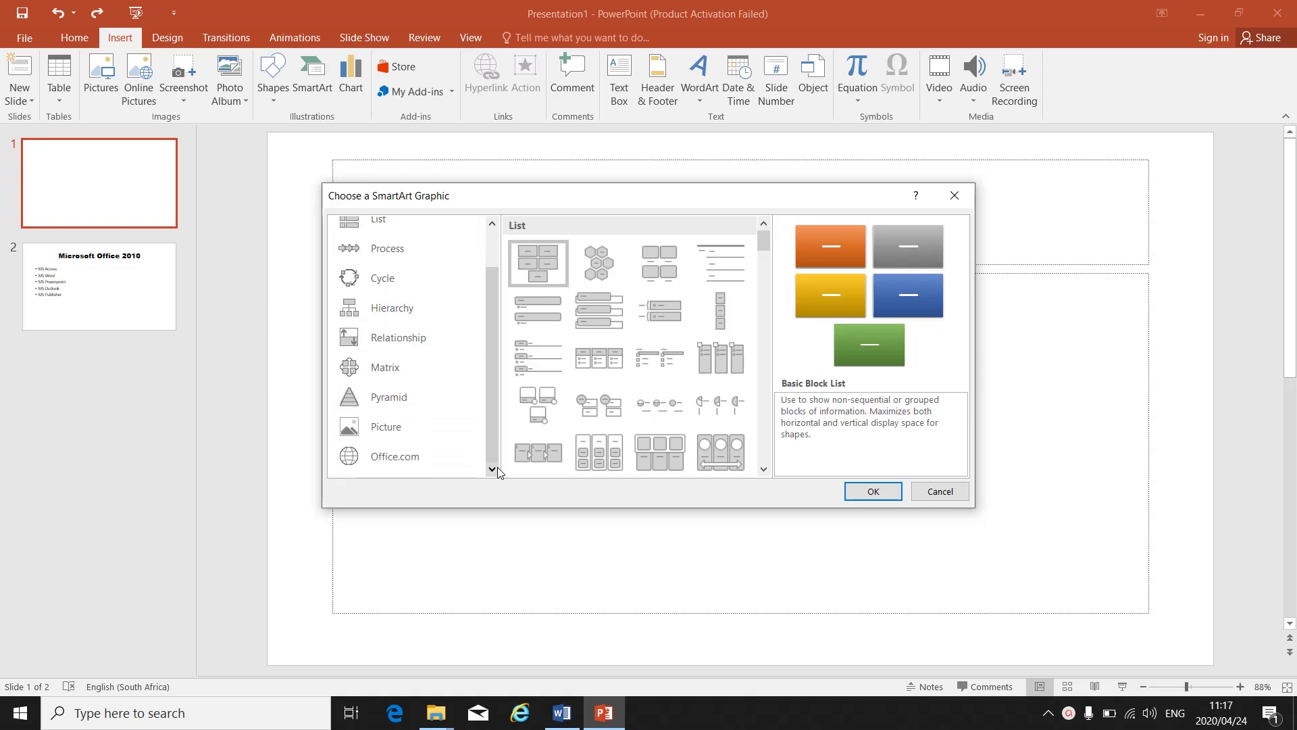
pyautogui.moveTo(493, 409); pyautogui.dragTo(493, 372)
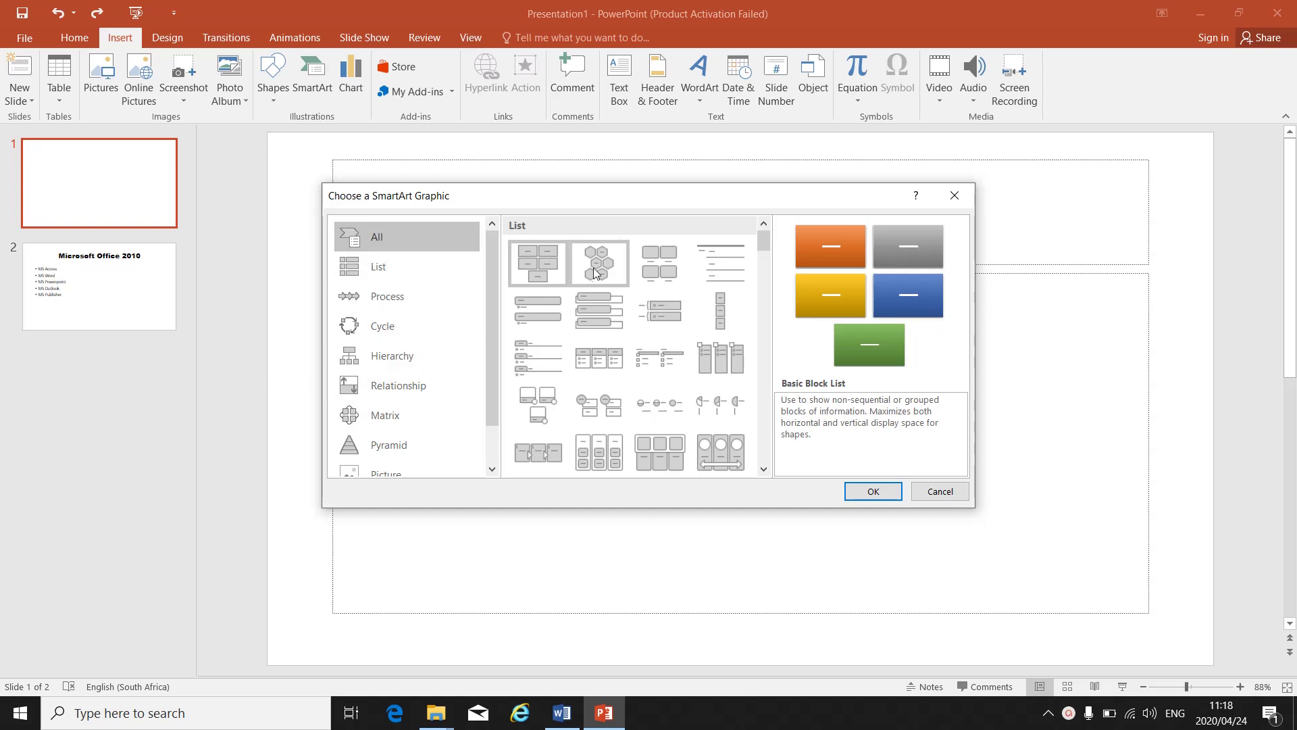
pyautogui.click(765, 469)
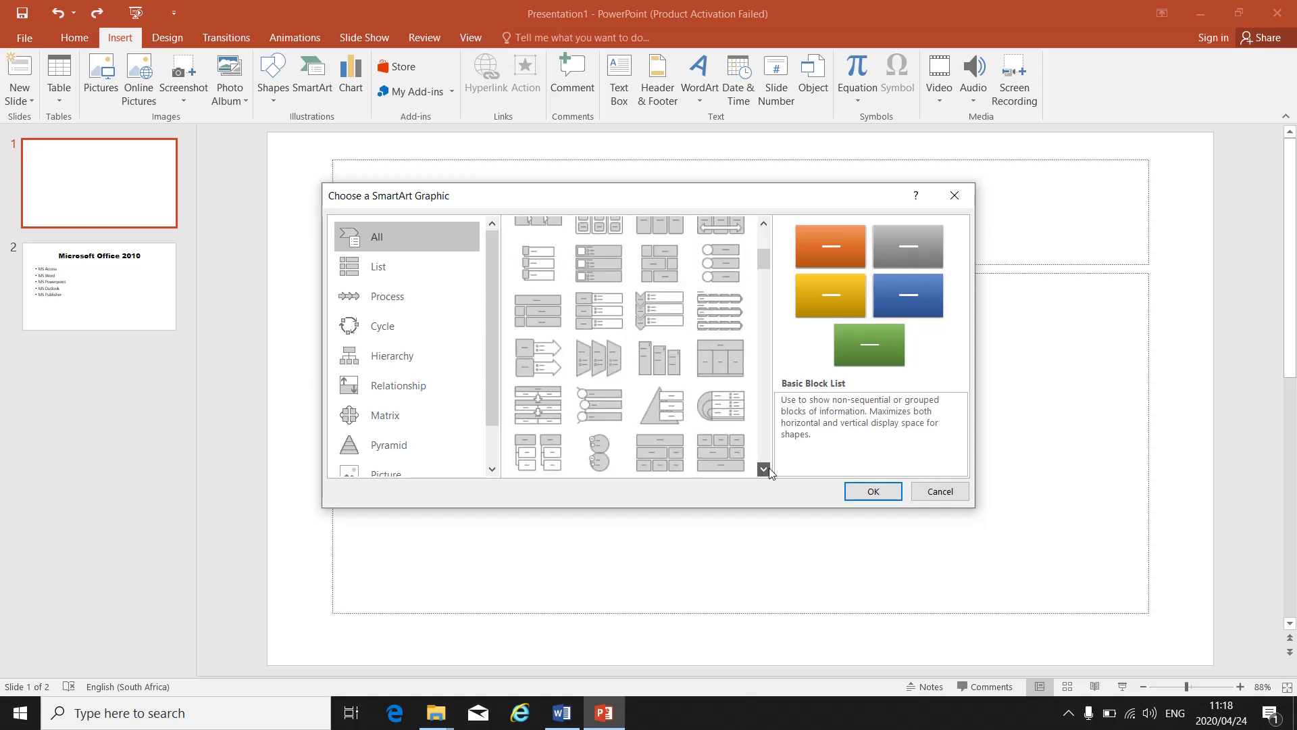
pyautogui.scroll(-5, 770, 472)
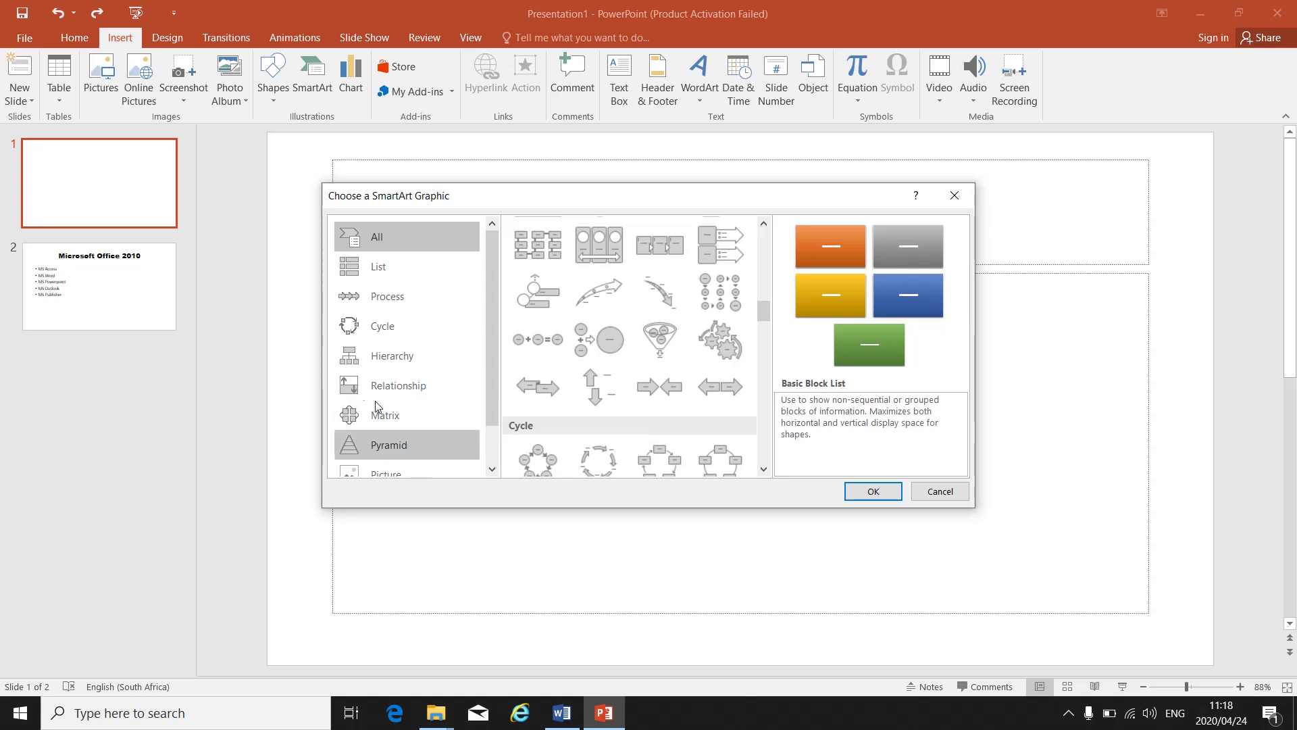
pyautogui.click(383, 326)
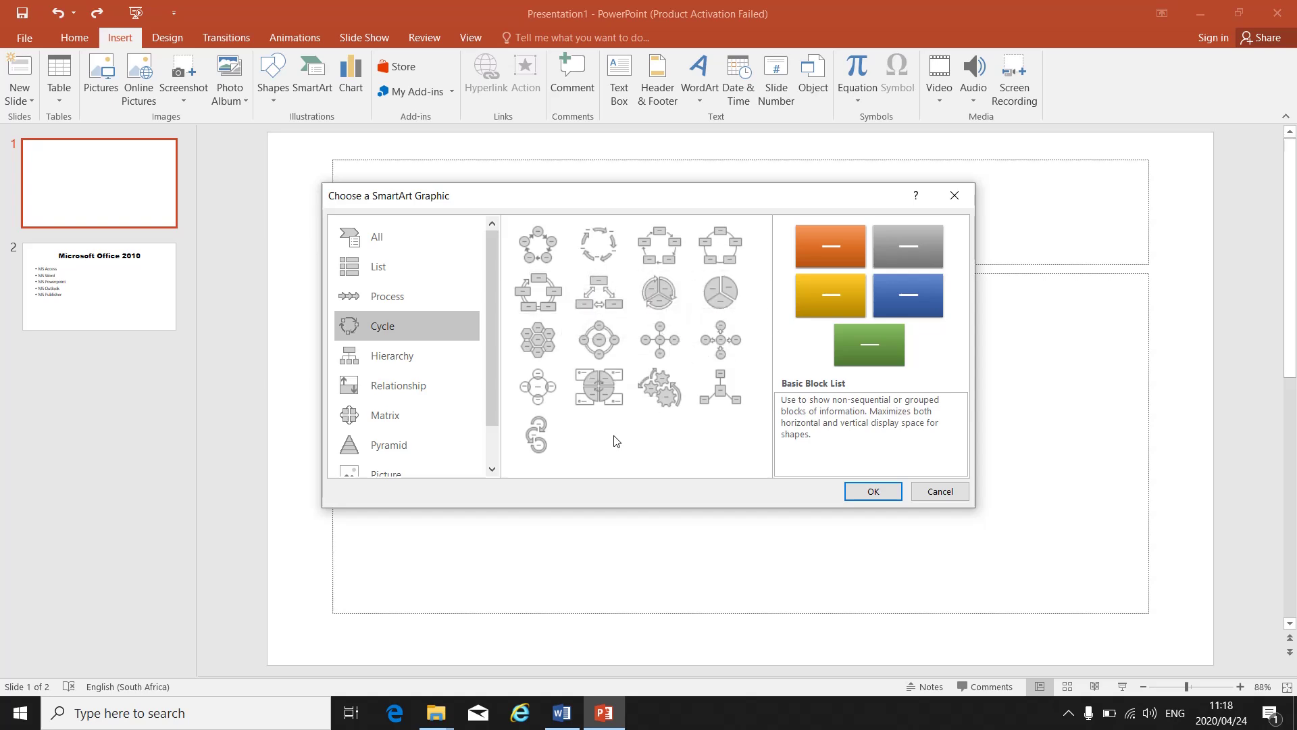
# - Compare the List, Pyramid and Process layouts, then pick Basic Cycle under Cycle
pyautogui.click(389, 270)
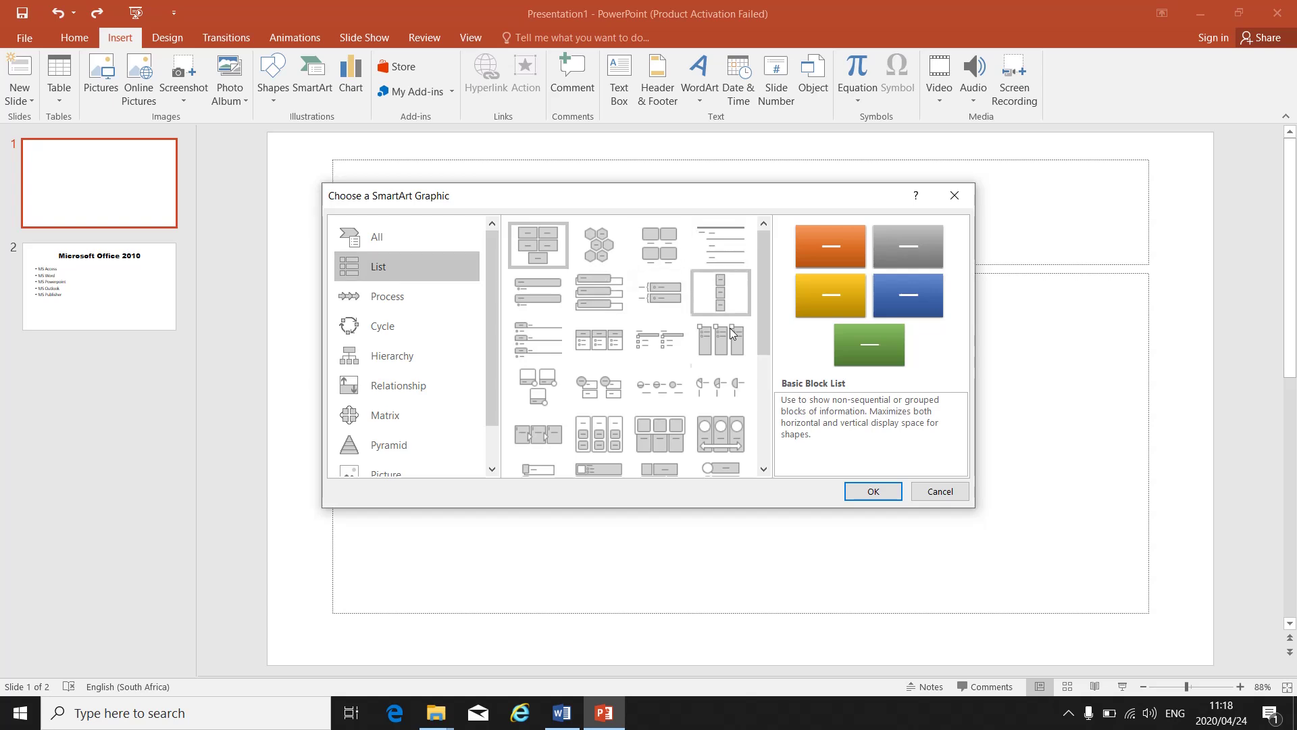
pyautogui.scroll(-5, 762, 469)
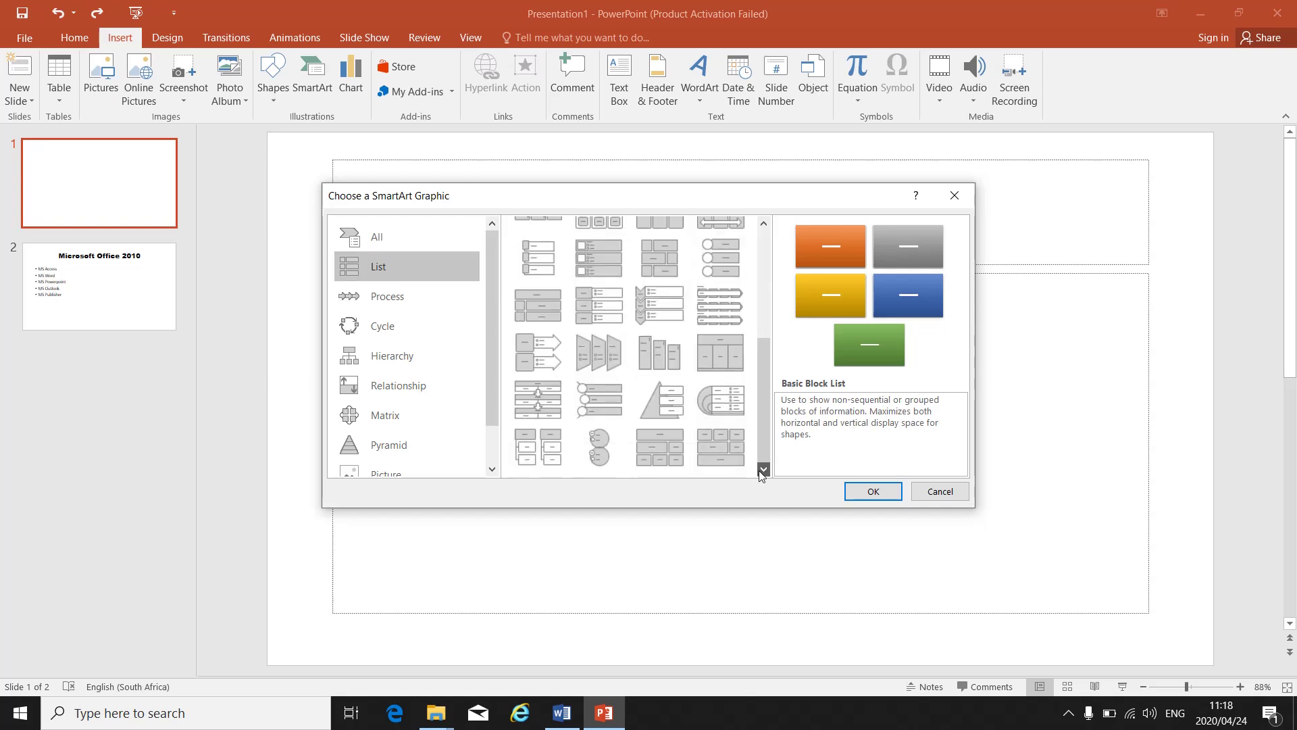
pyautogui.moveTo(762, 466); pyautogui.dragTo(773, 338)
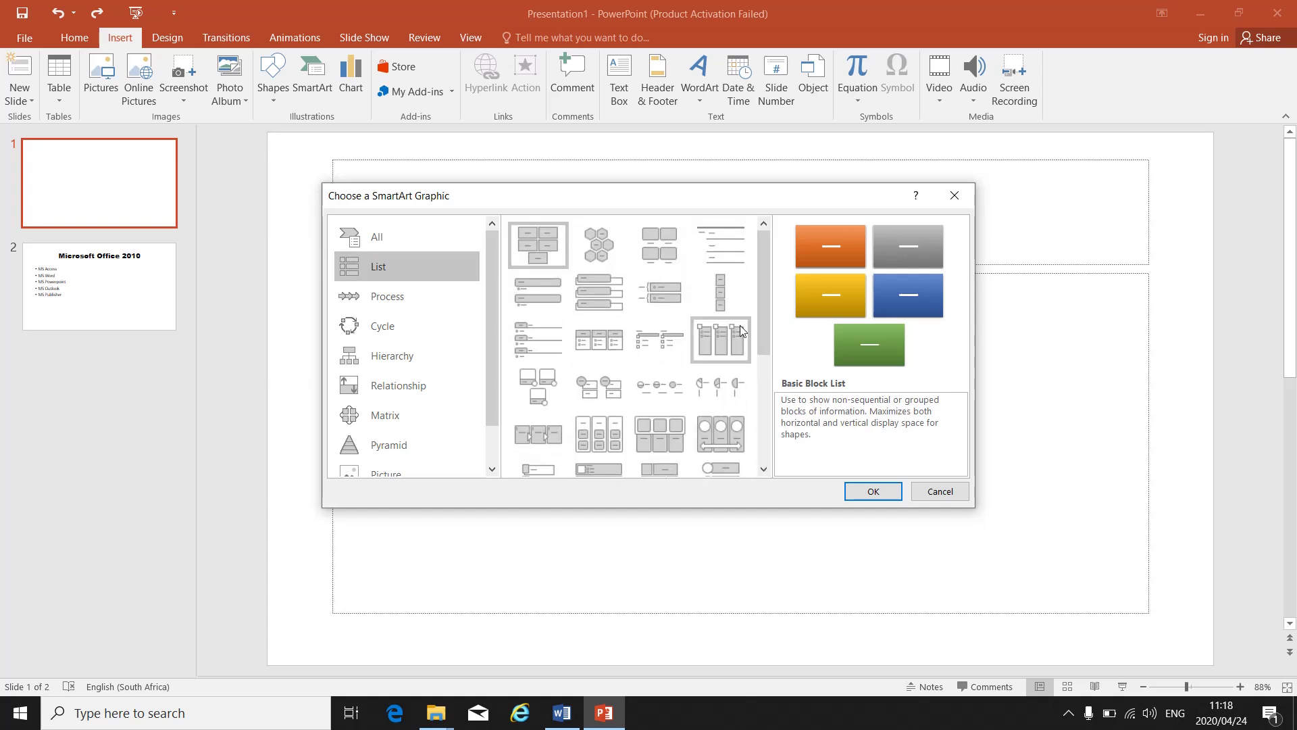
pyautogui.click(415, 443)
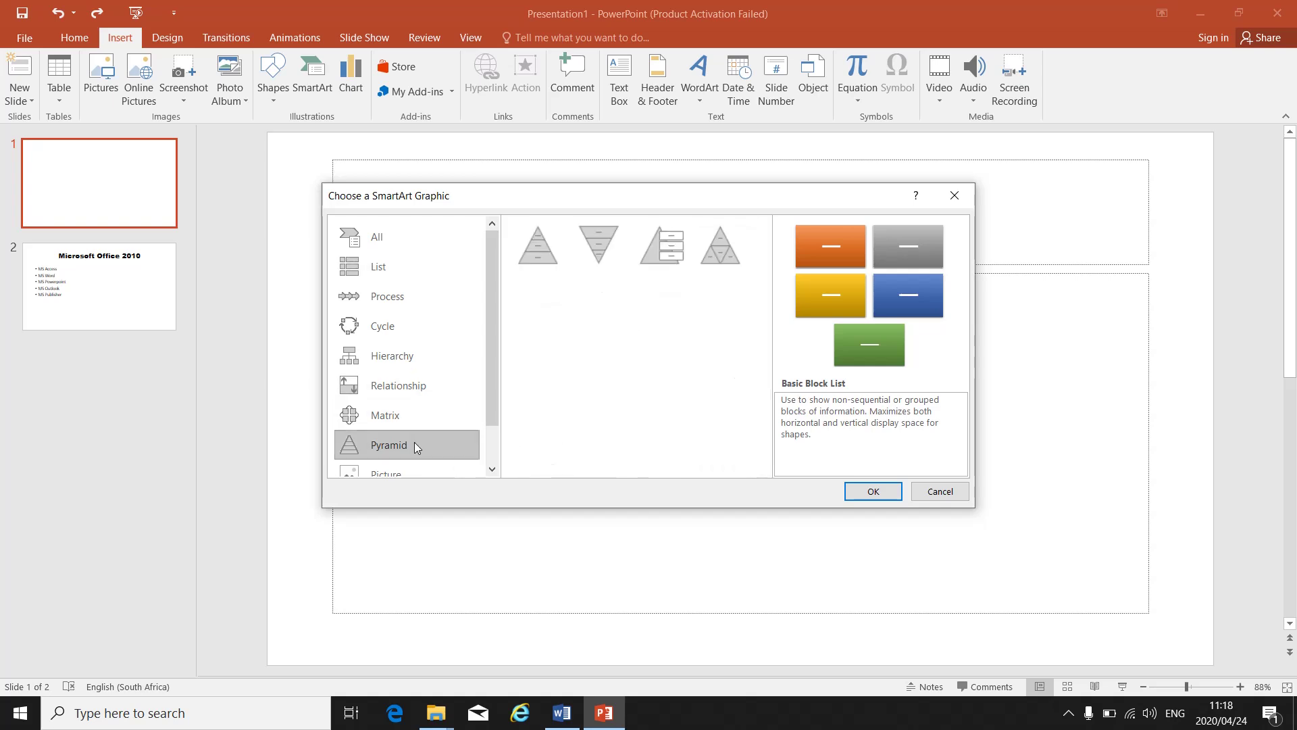
pyautogui.click(401, 298)
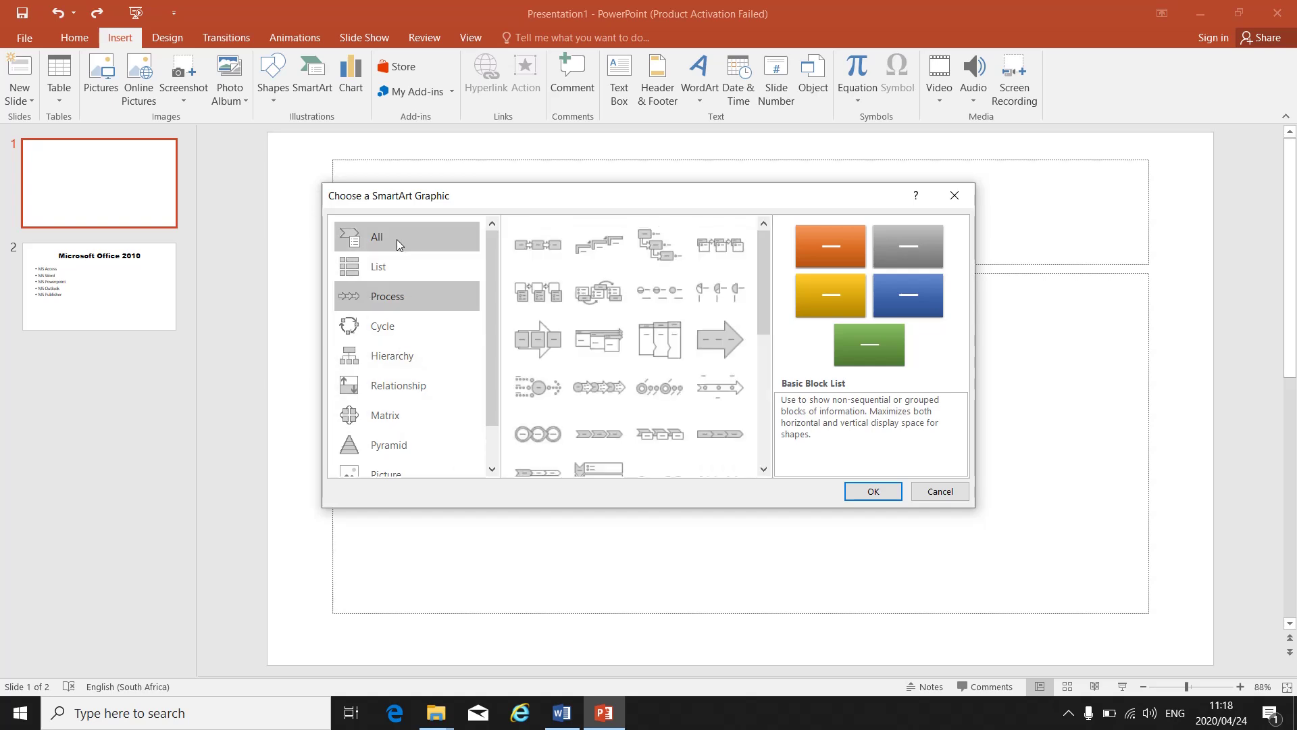
pyautogui.click(396, 327)
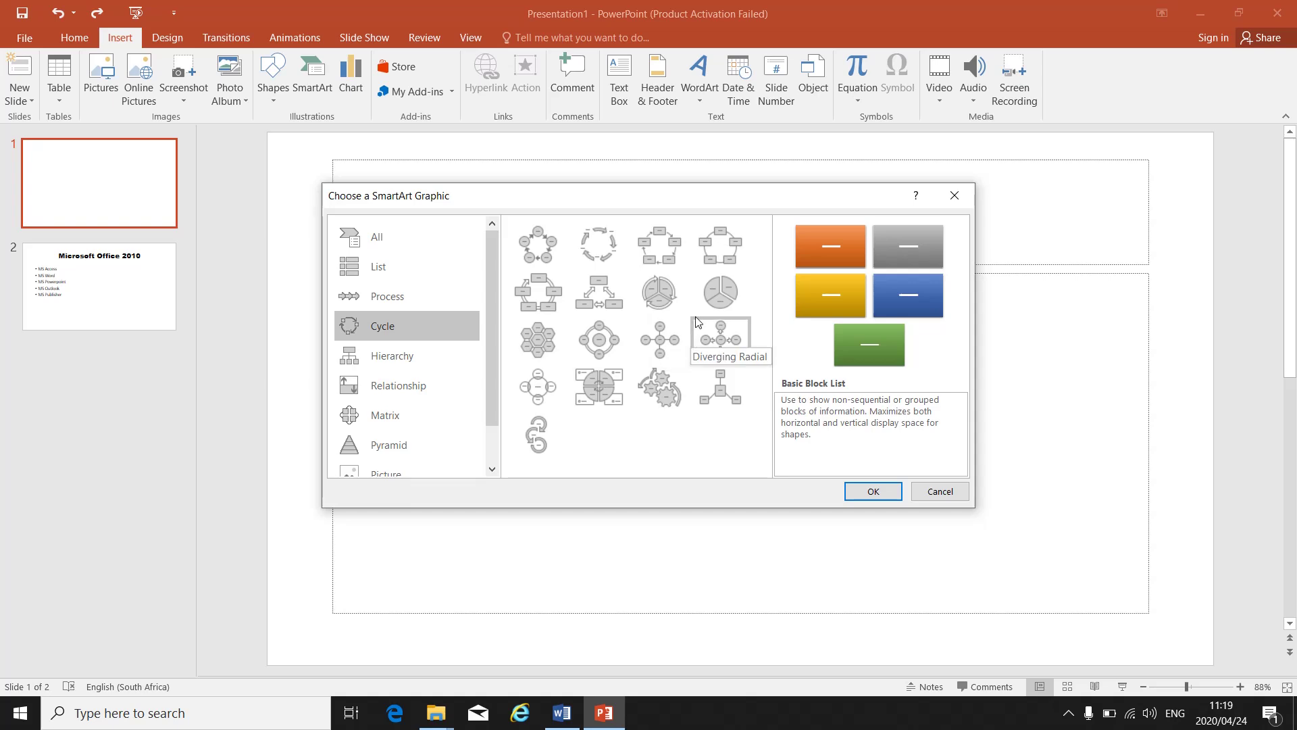
pyautogui.click(546, 260)
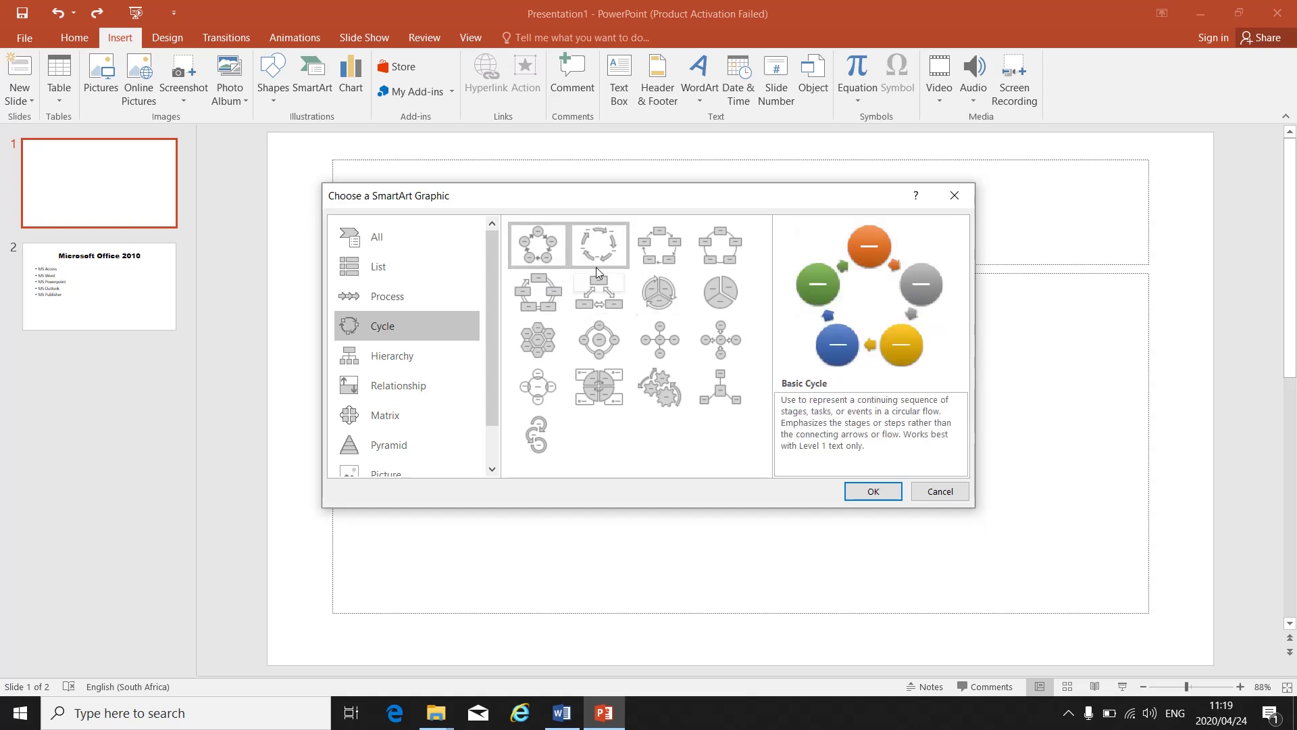
# - Insert the Basic Cycle graphic of five [Text] circles onto slide 1 and reselect it
pyautogui.click(867, 493)
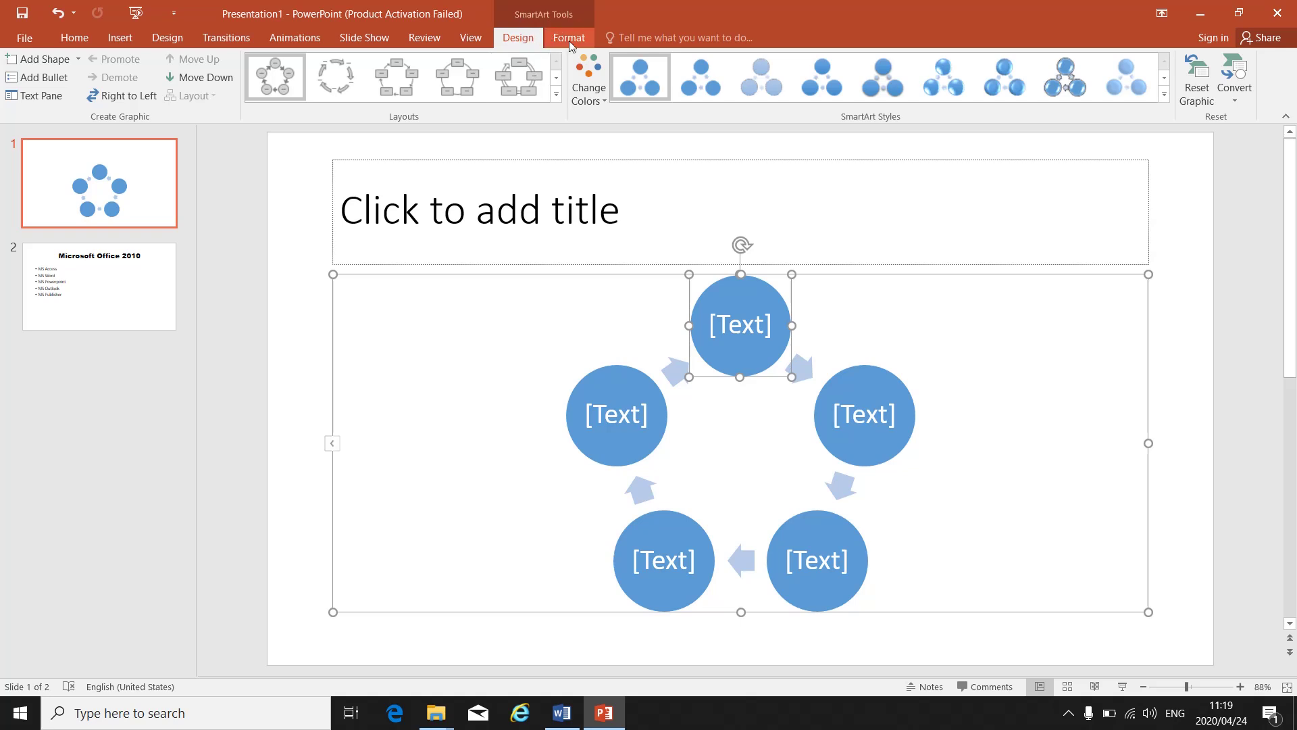
pyautogui.click(833, 193)
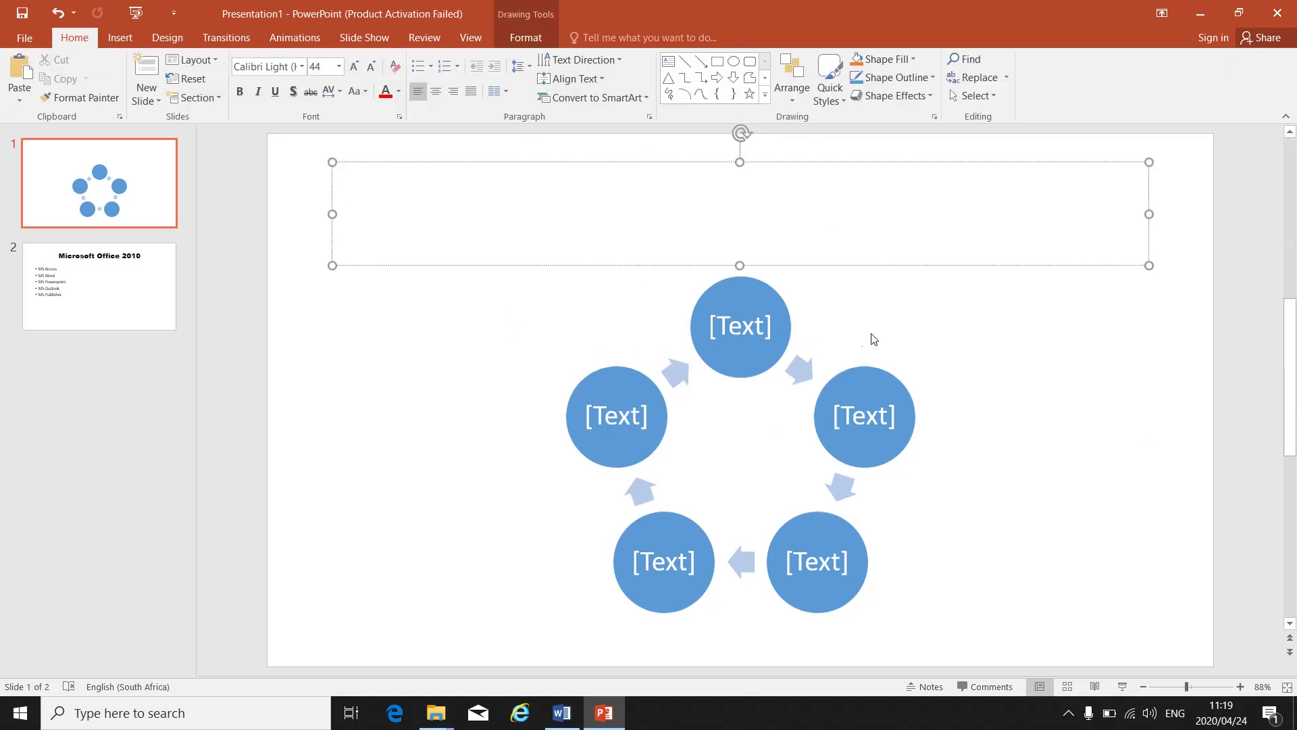
pyautogui.click(905, 332)
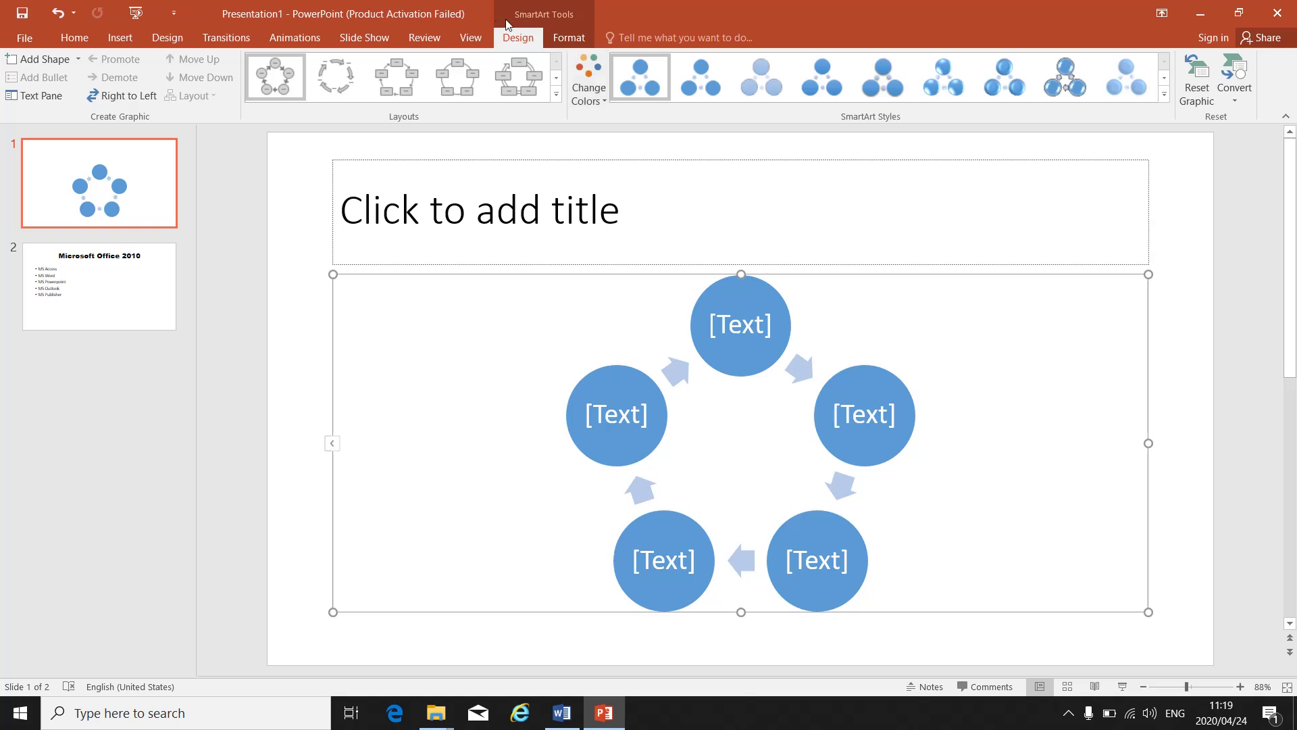
pyautogui.click(603, 100)
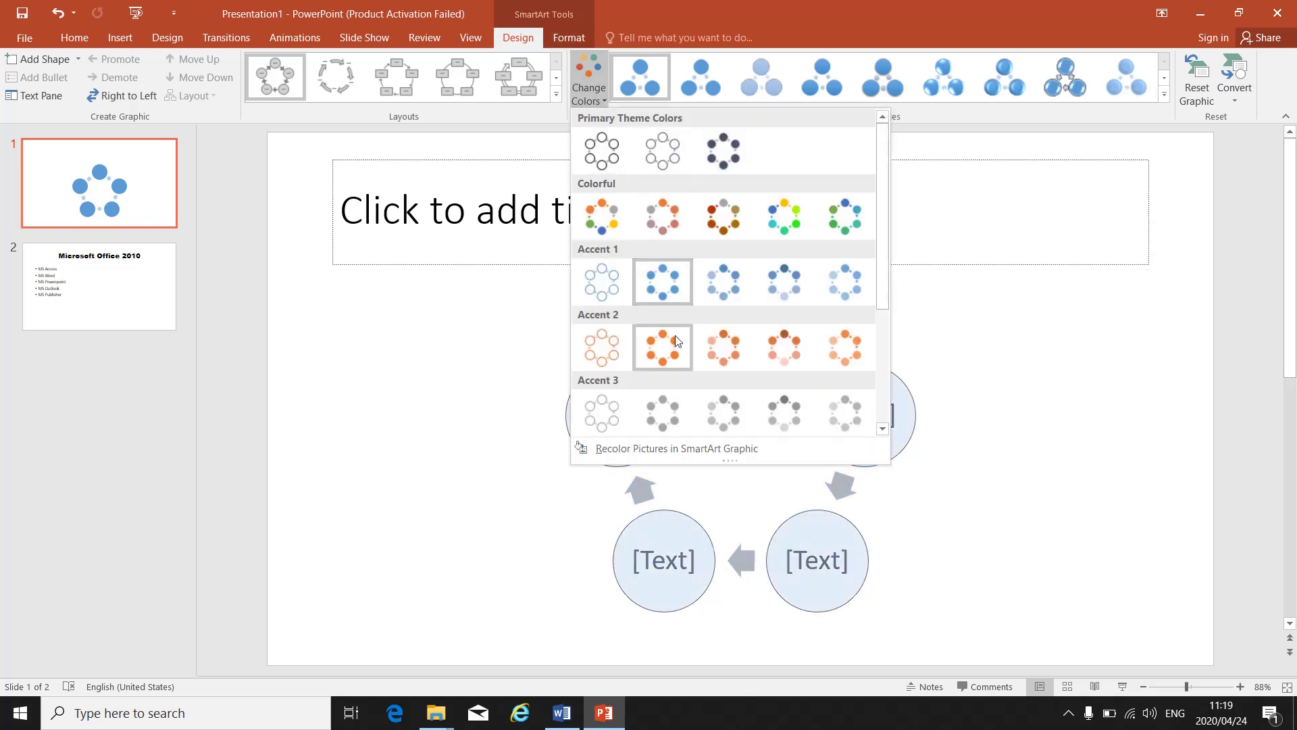
# - Recolour the cycle in orange Accent 2 shades and apply the 3-D Brick Scene style
pyautogui.click(723, 346)
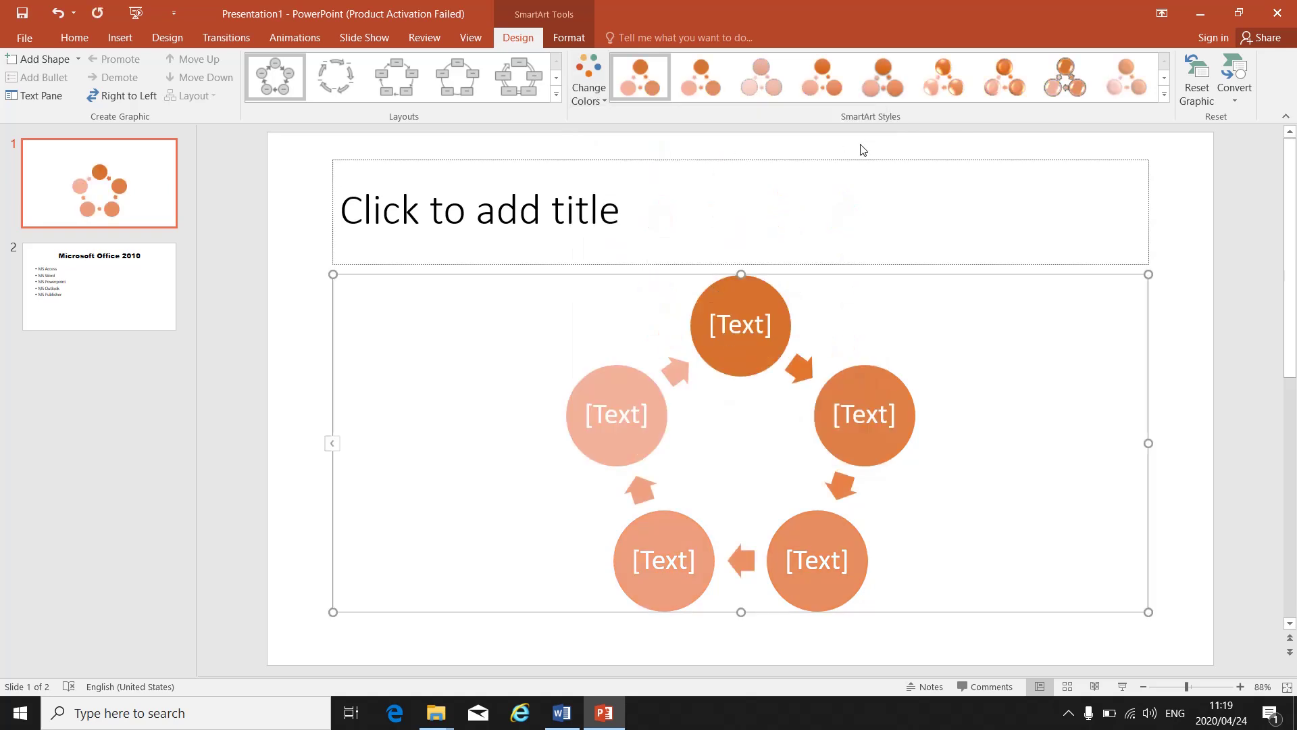
pyautogui.click(1163, 95)
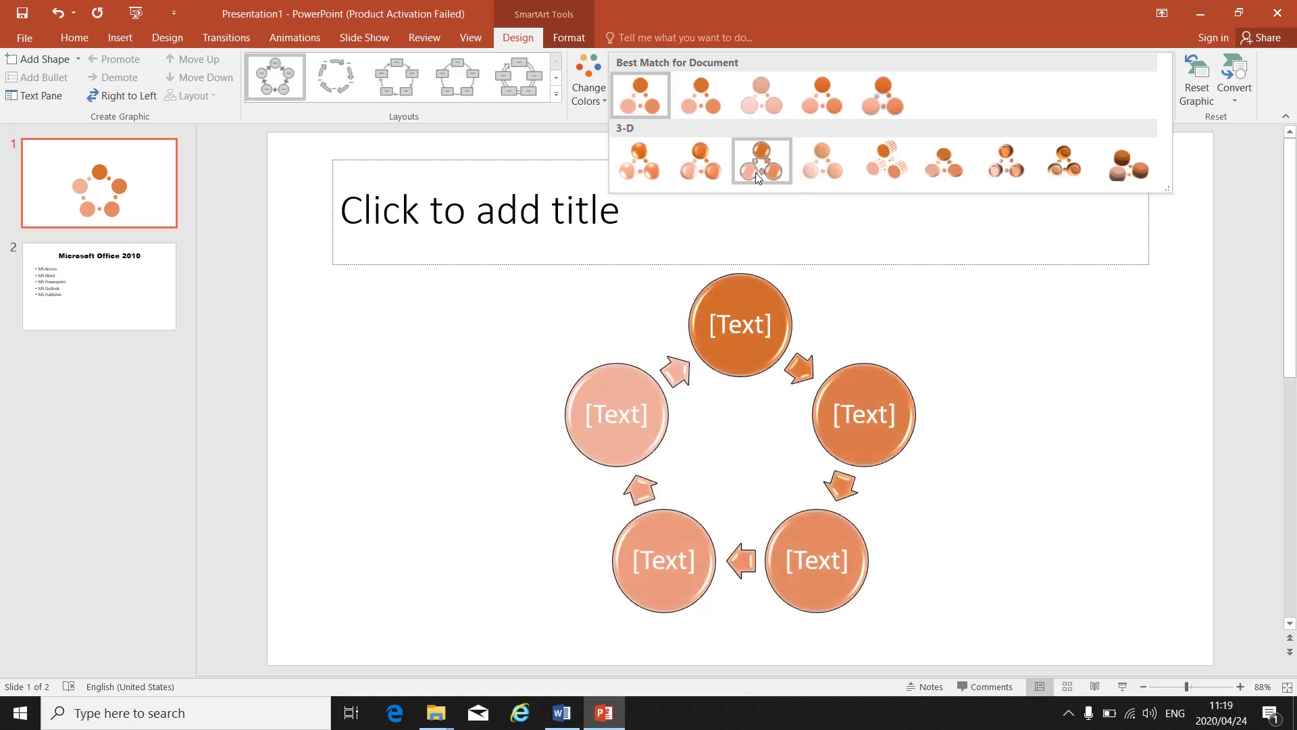
pyautogui.click(883, 173)
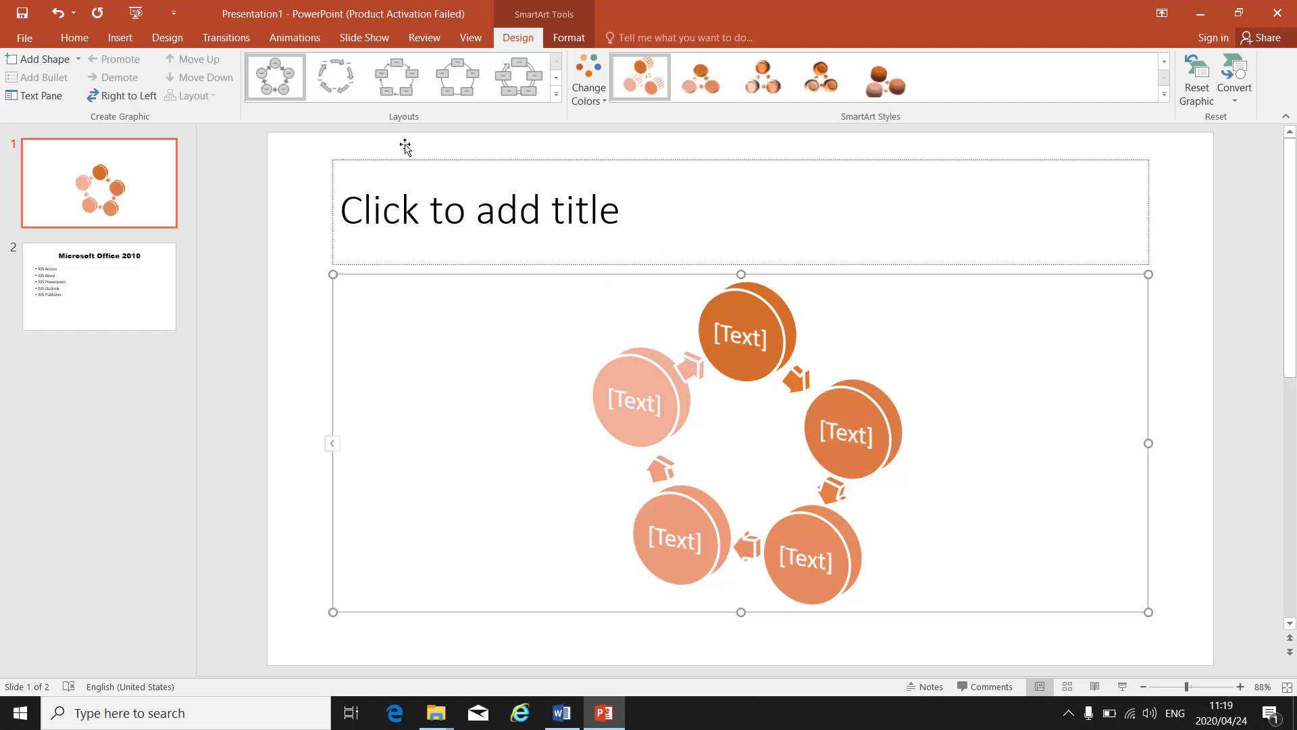
pyautogui.click(555, 94)
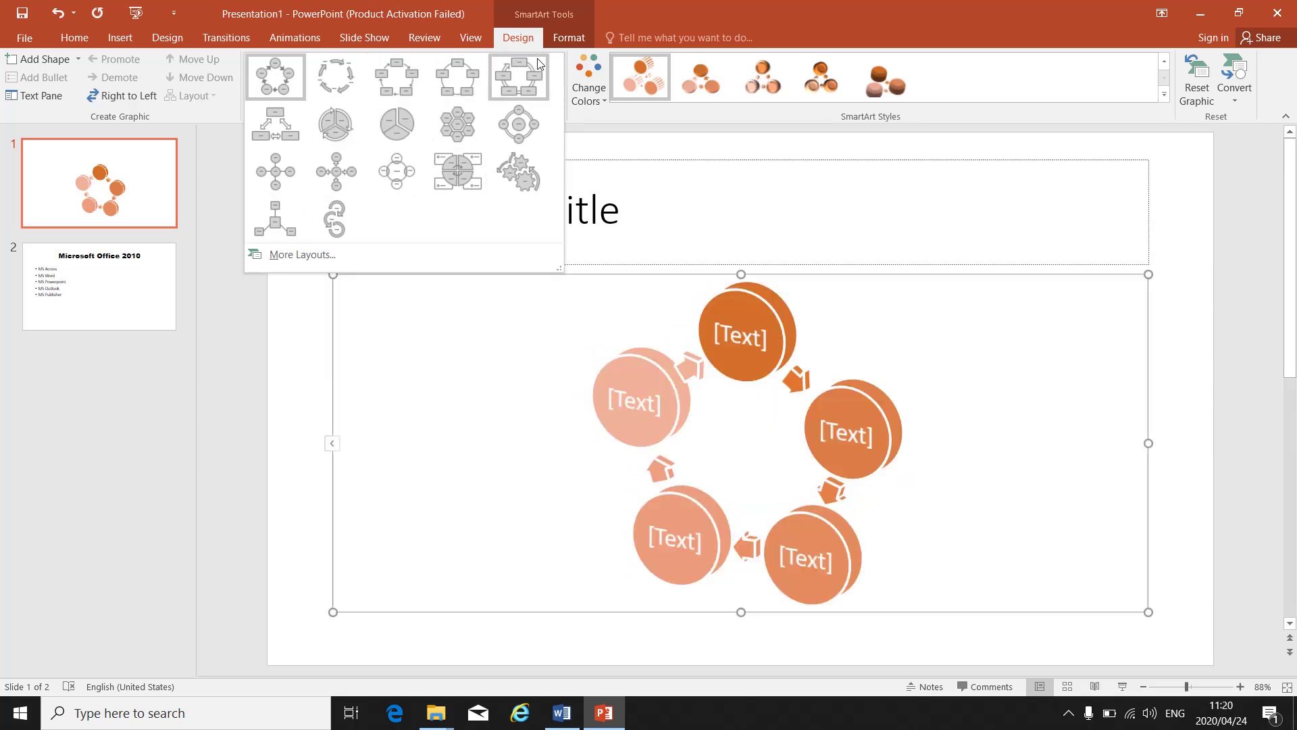
# - Dismiss the SmartArt layout chooser unchanged and start editing the top circle's text
pyautogui.click(303, 255)
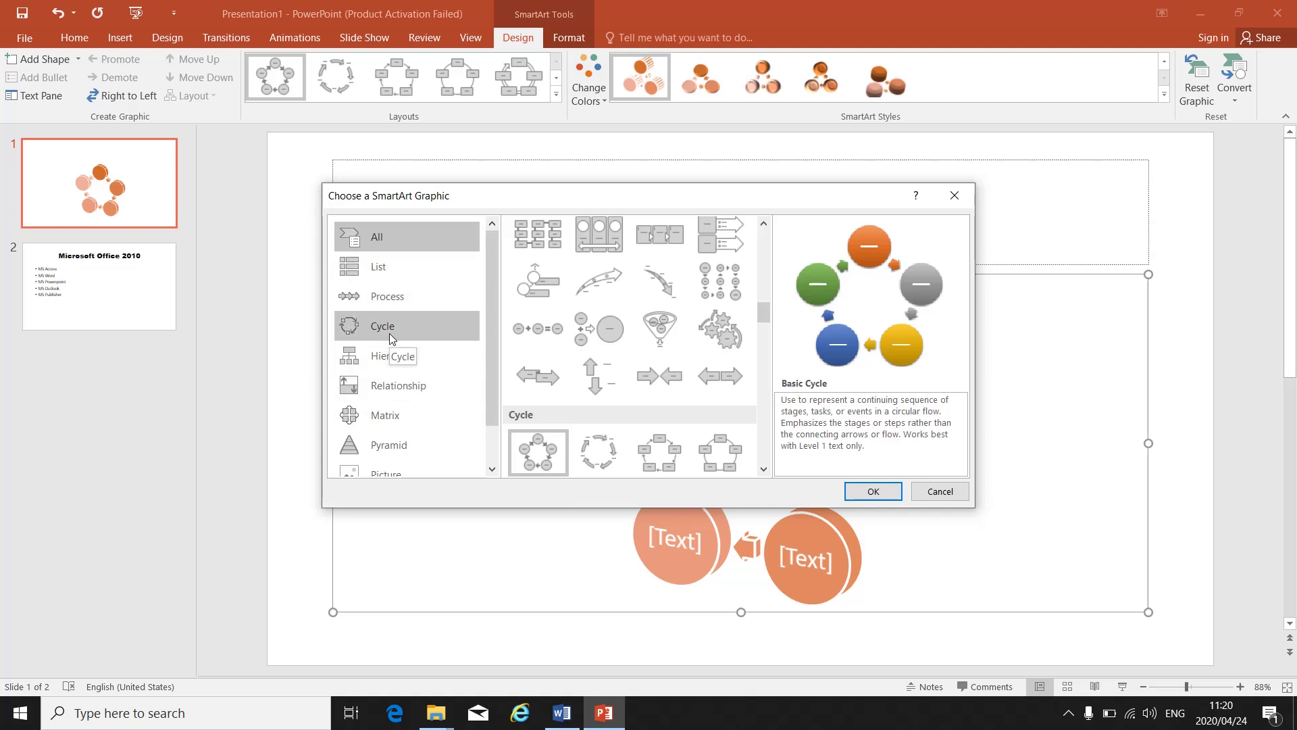
pyautogui.click(938, 492)
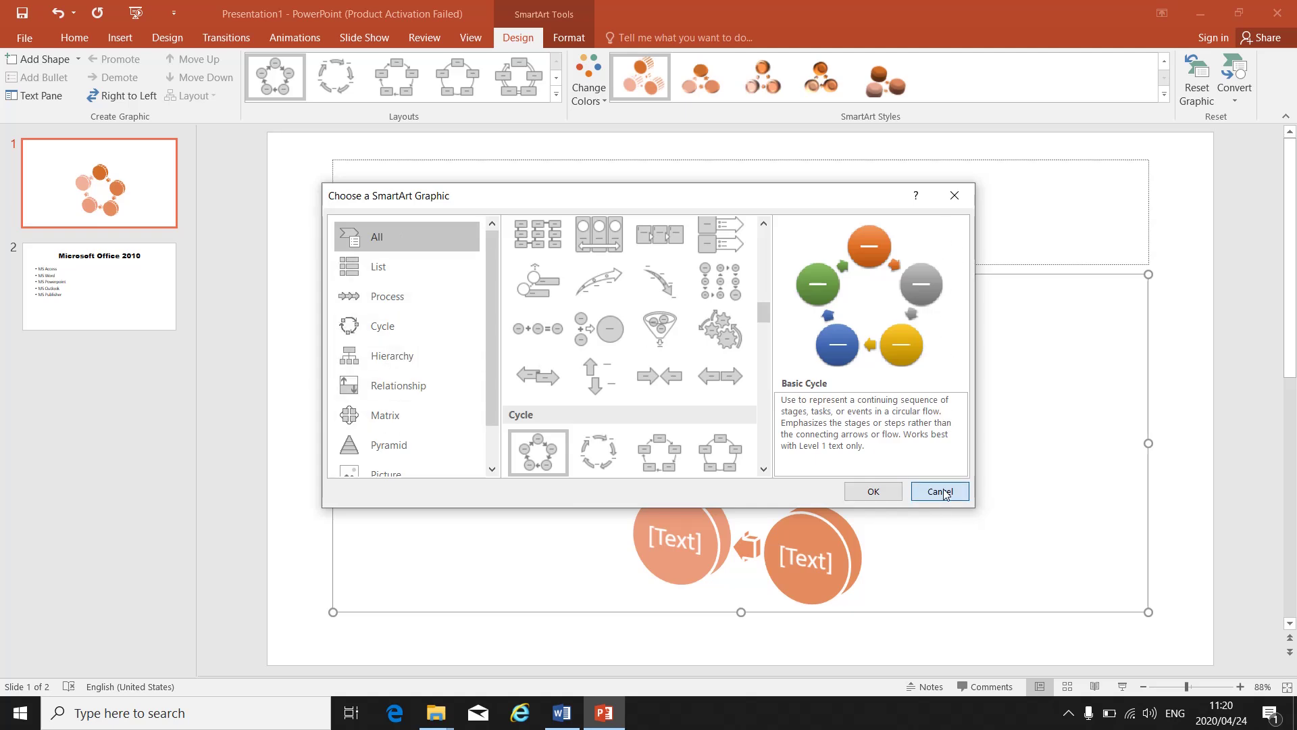
pyautogui.click(740, 322)
pyautogui.click(740, 335)
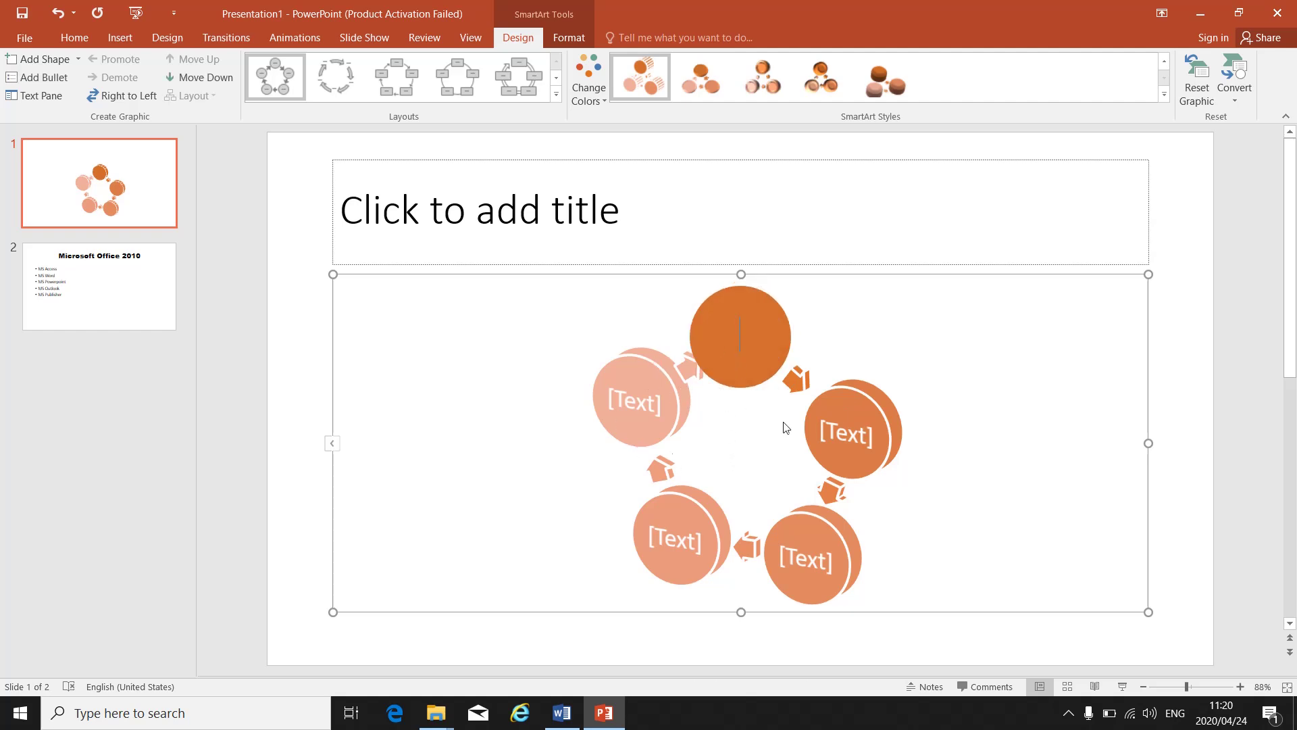
# - Label the top circle 'MS Word'
pyautogui.click(870, 434)
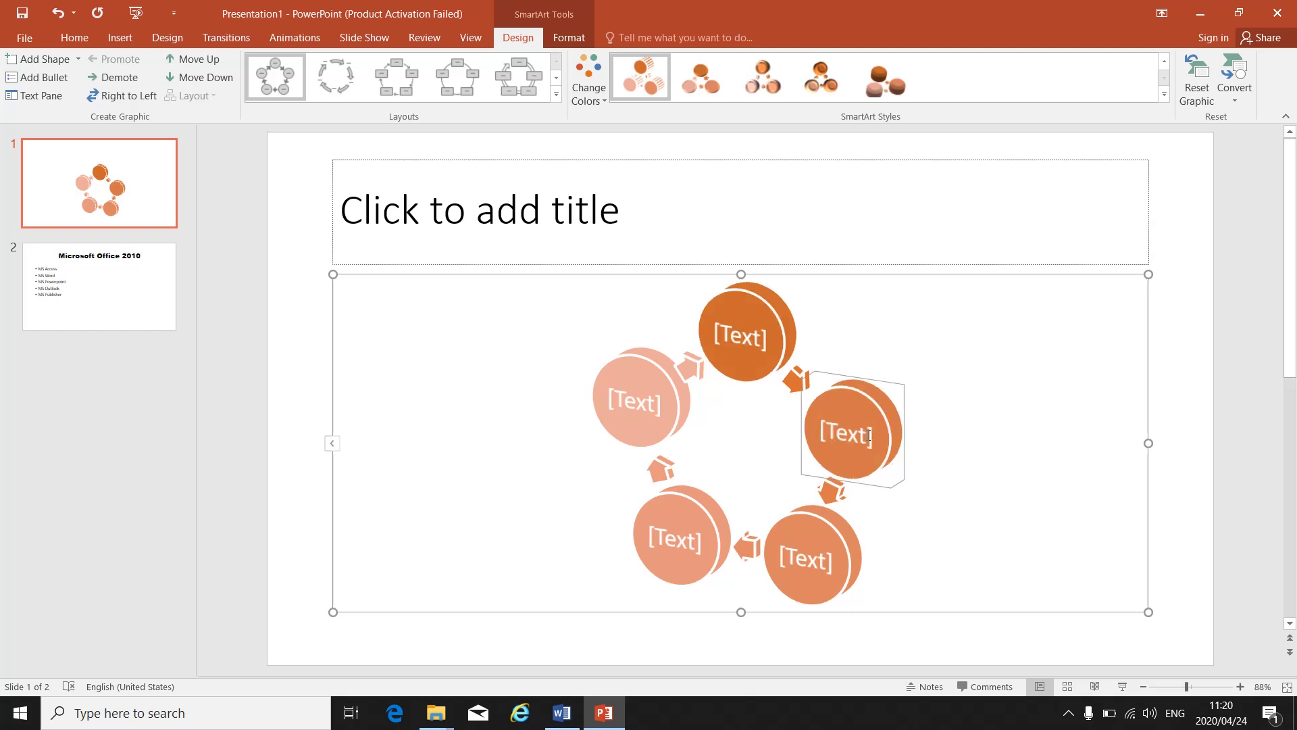
pyautogui.click(822, 545)
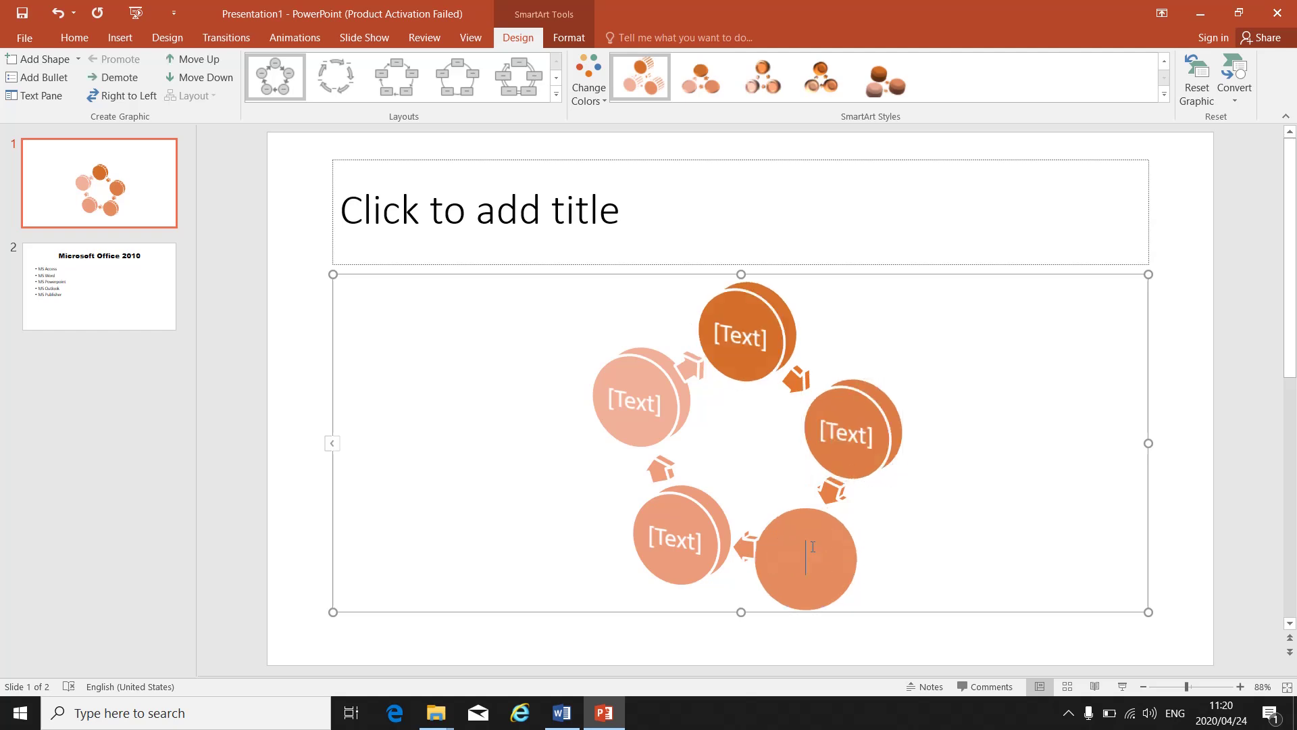
pyautogui.click(735, 322)
pyautogui.click(737, 325)
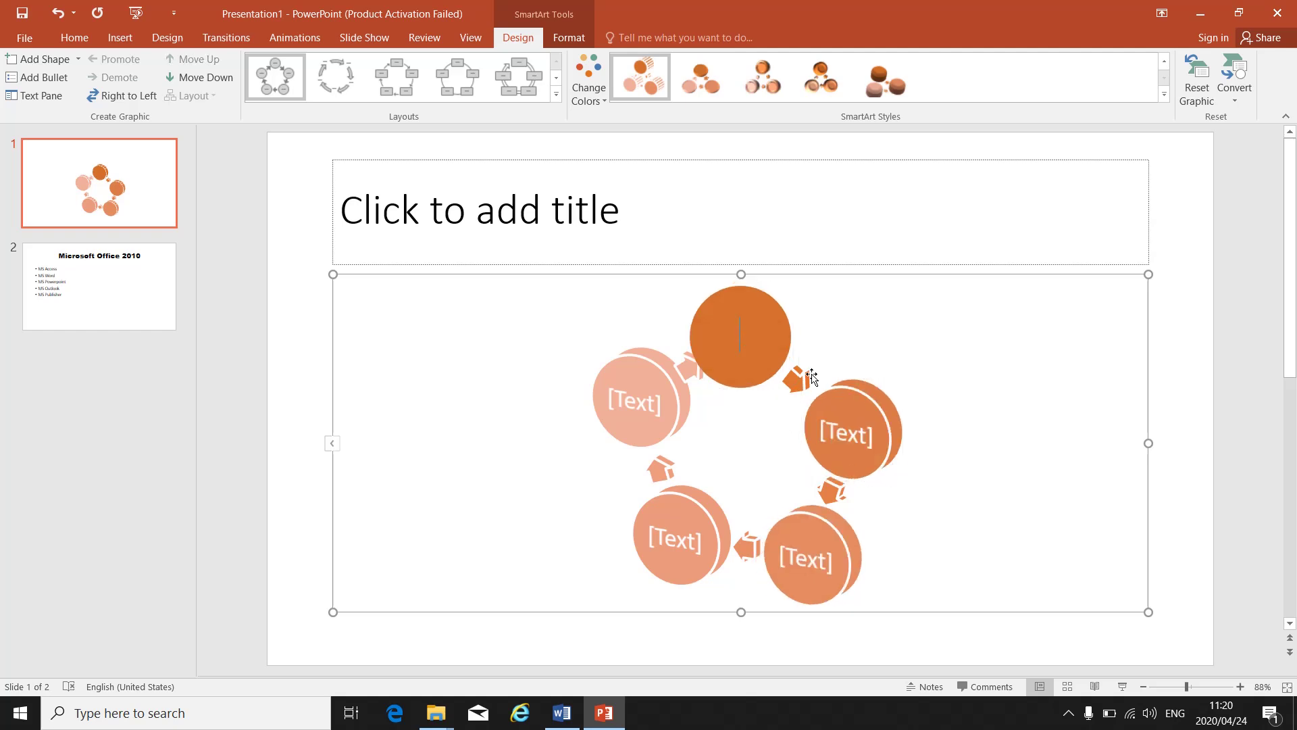
pyautogui.write('MS Wor')
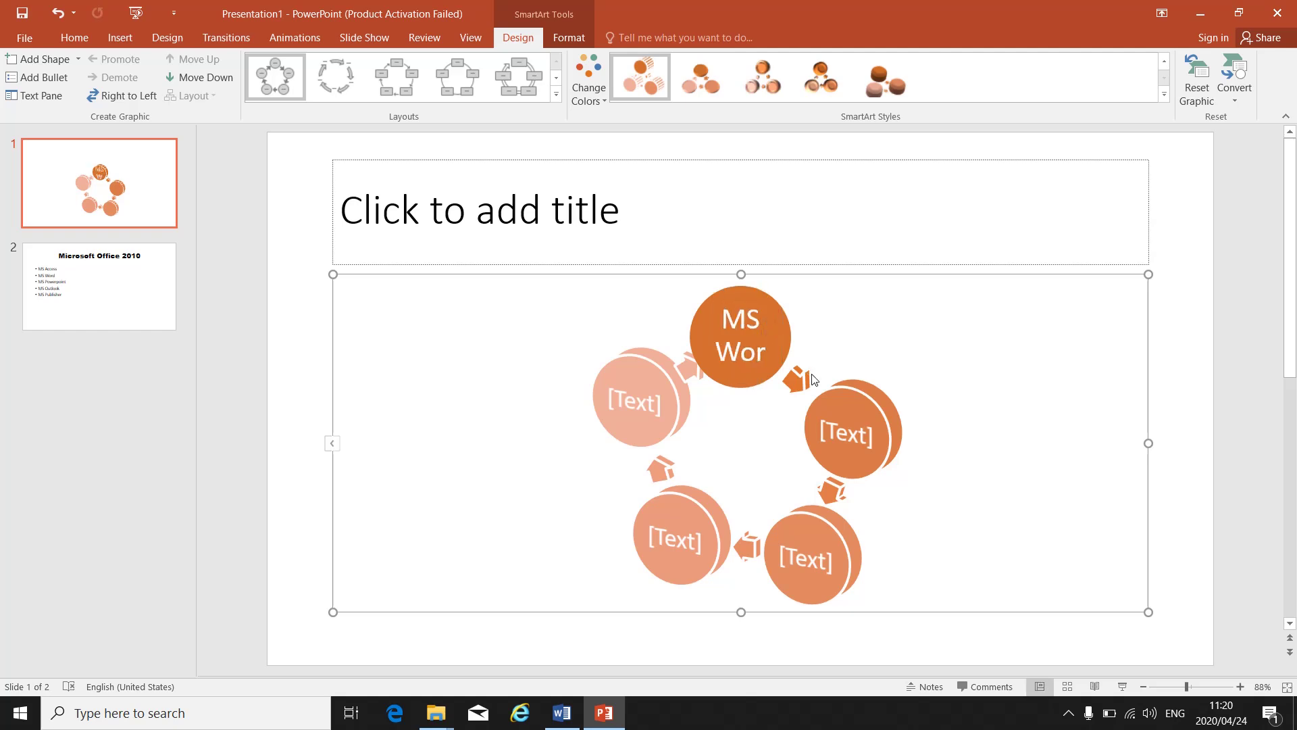
pyautogui.write('d')
# - Label the right, bottom-right and bottom-left circles MS Excel, MS Powerpoint and MS Publisher
pyautogui.click(860, 427)
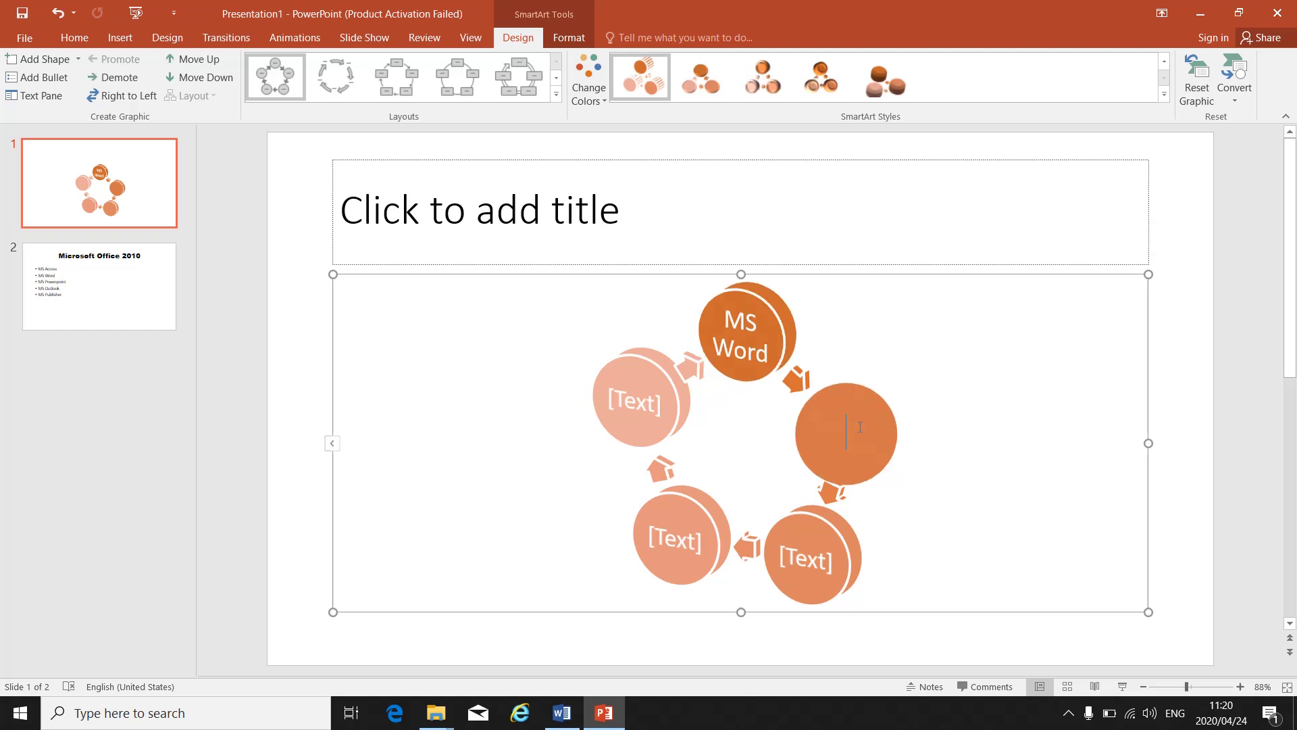
pyautogui.write('MS Excel')
pyautogui.click(813, 548)
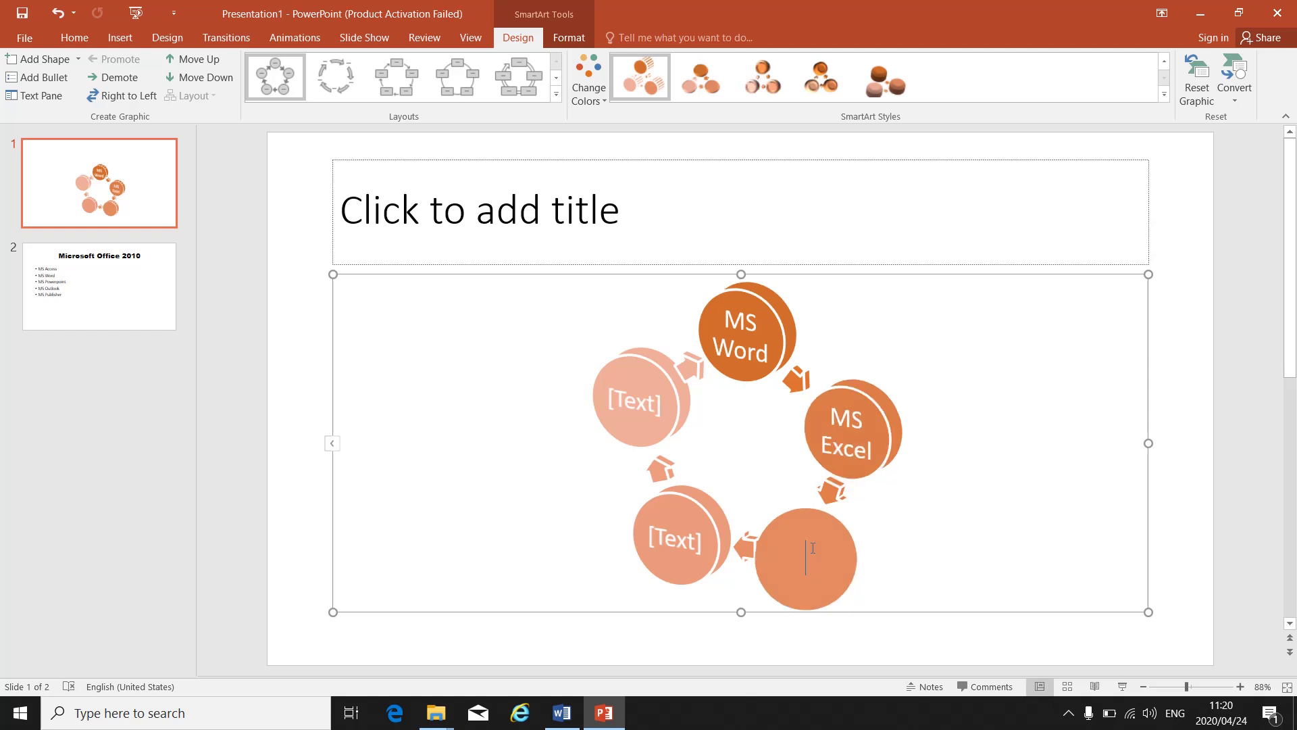
pyautogui.write('MS Po')
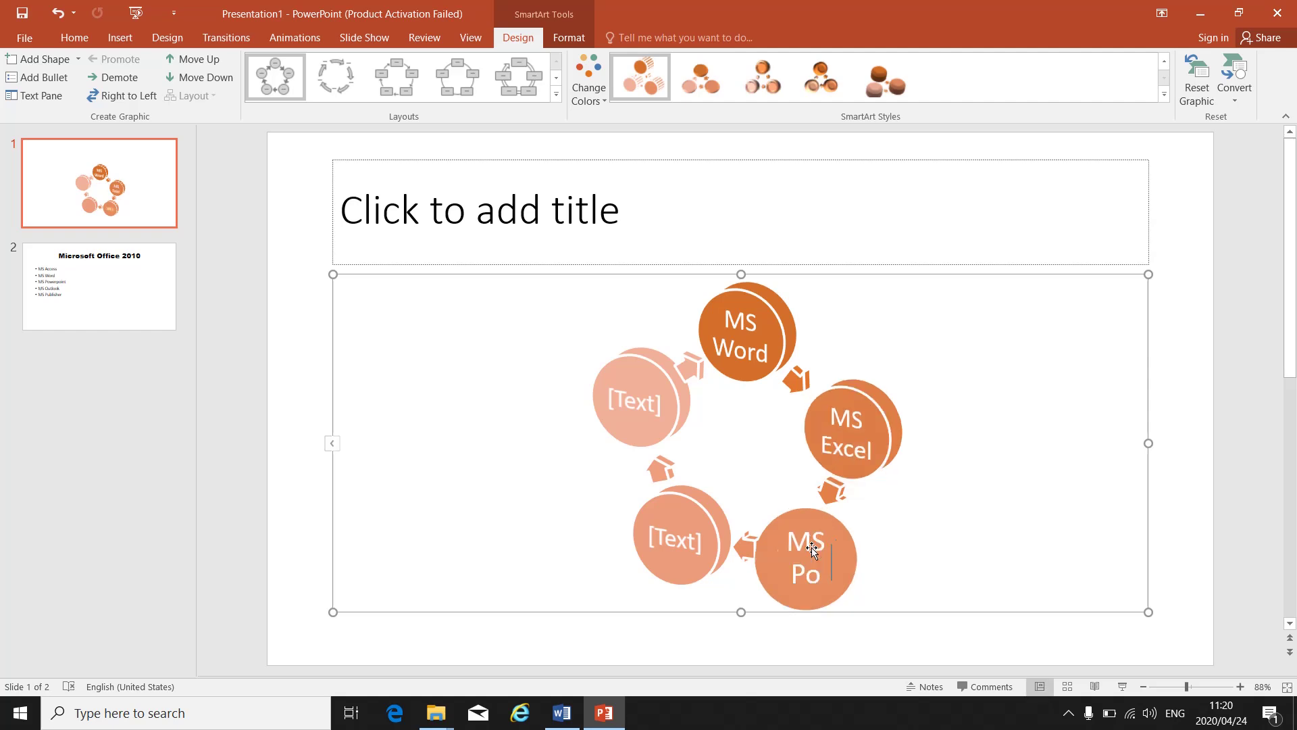
pyautogui.write('werpoint')
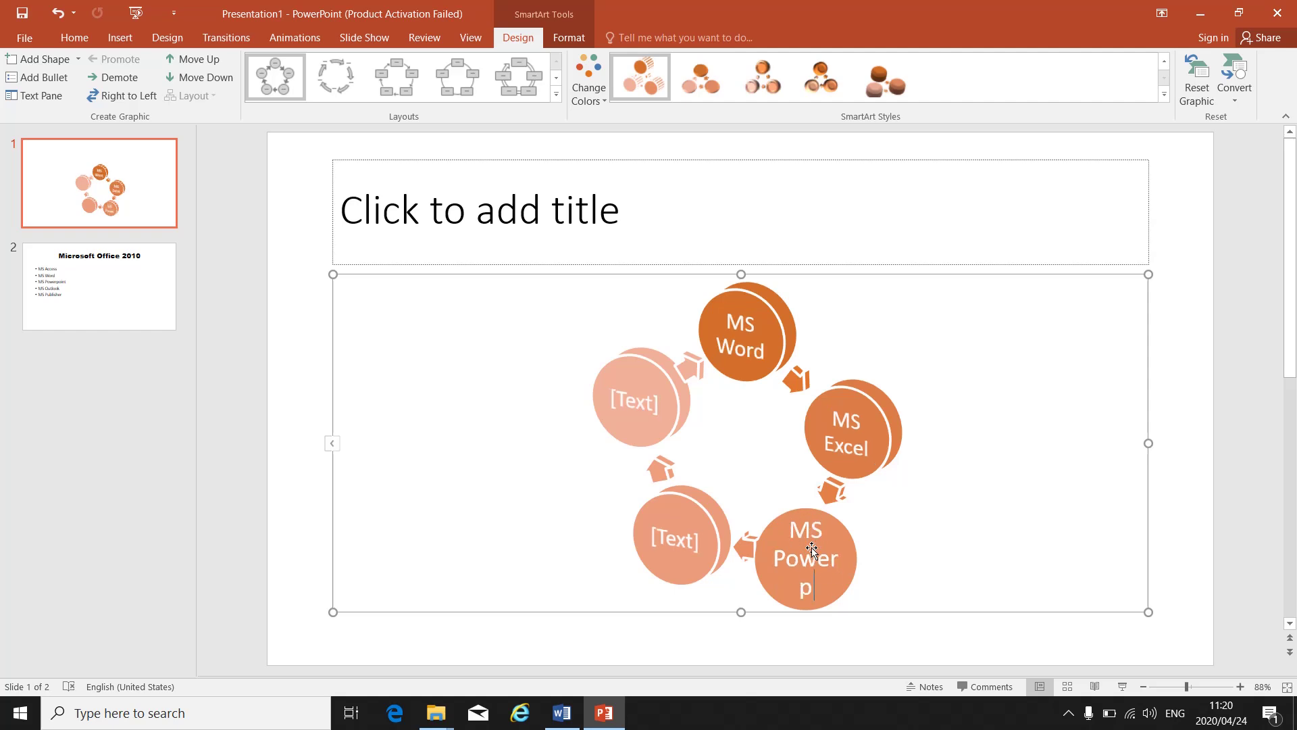
pyautogui.click(687, 543)
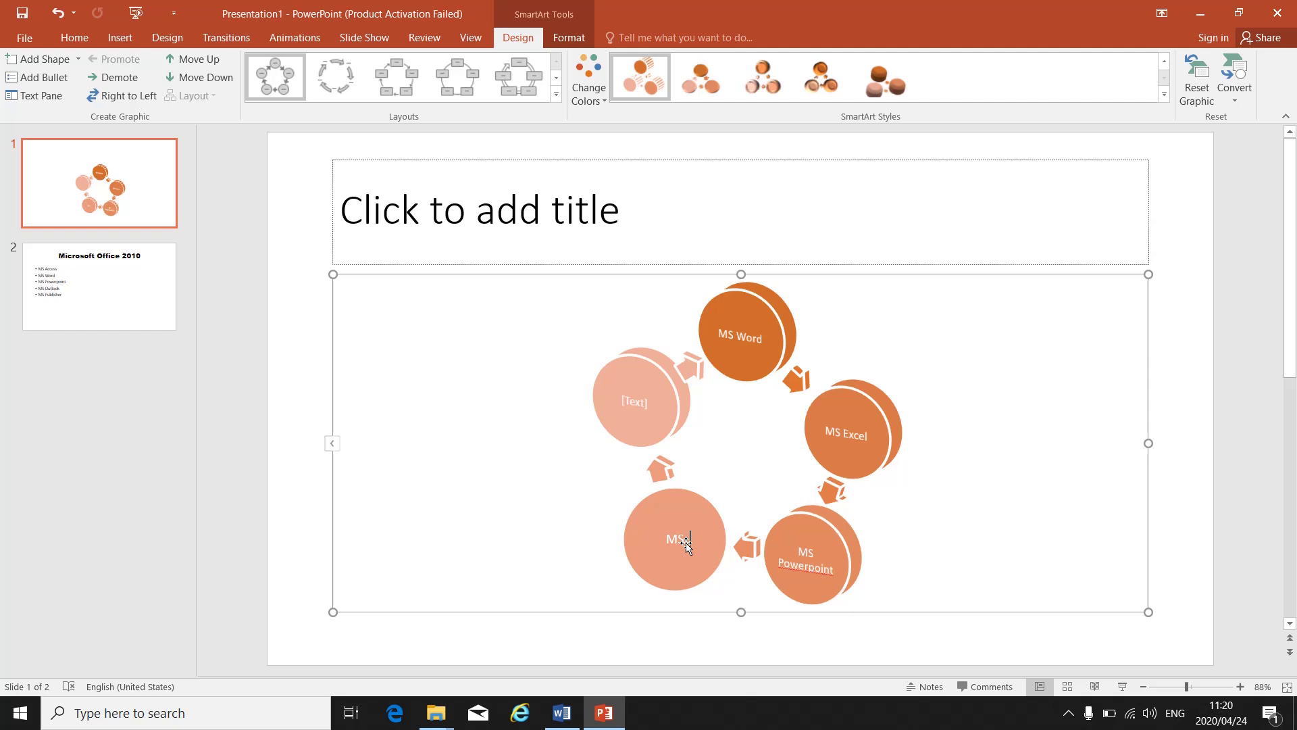
pyautogui.write('Publisher')
# - Label the last circle 'MS Outlook' and finish editing the text
pyautogui.click(632, 396)
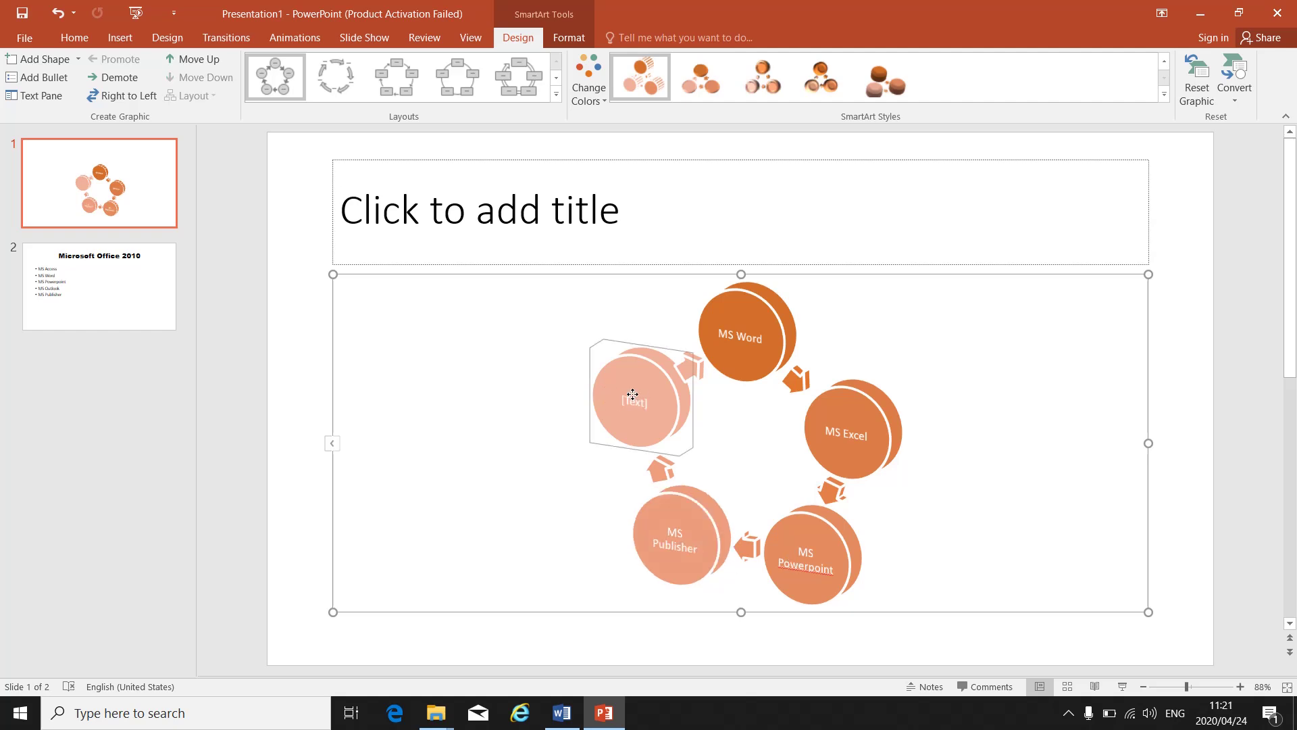
pyautogui.click(639, 403)
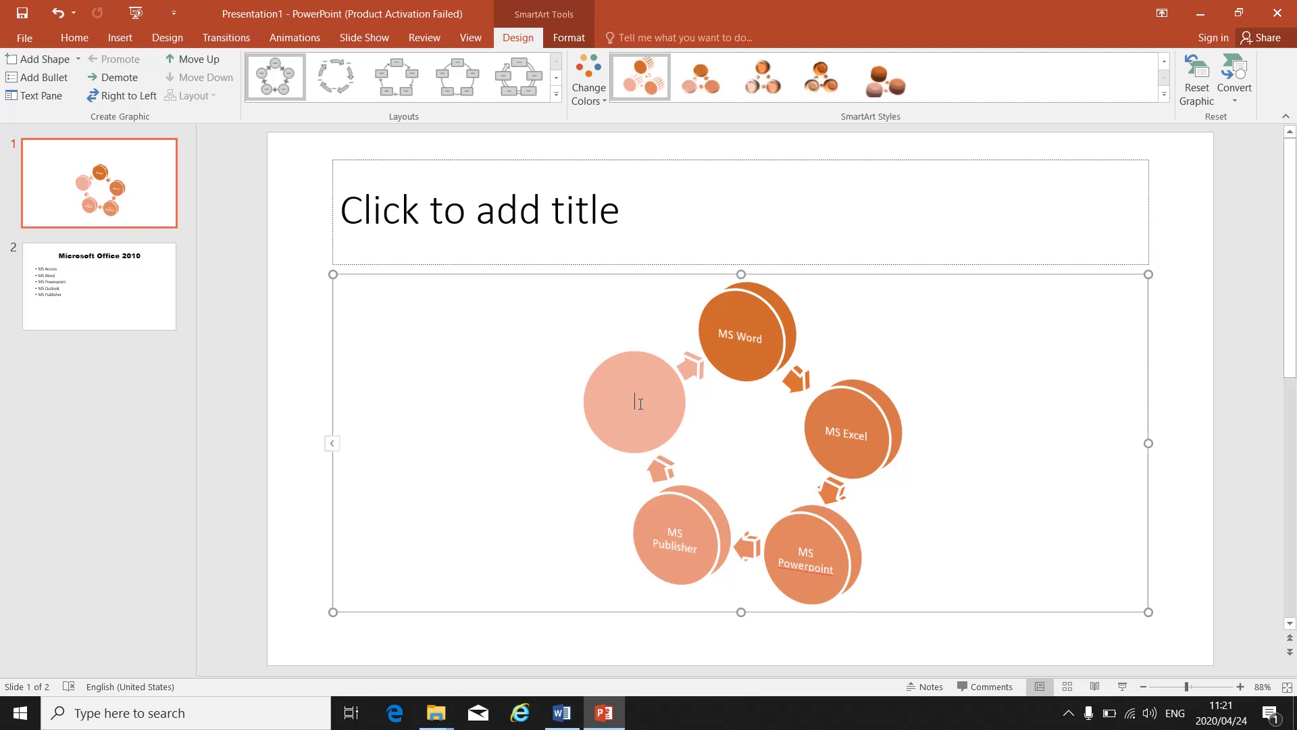
pyautogui.write('MS Outlook')
pyautogui.click(945, 405)
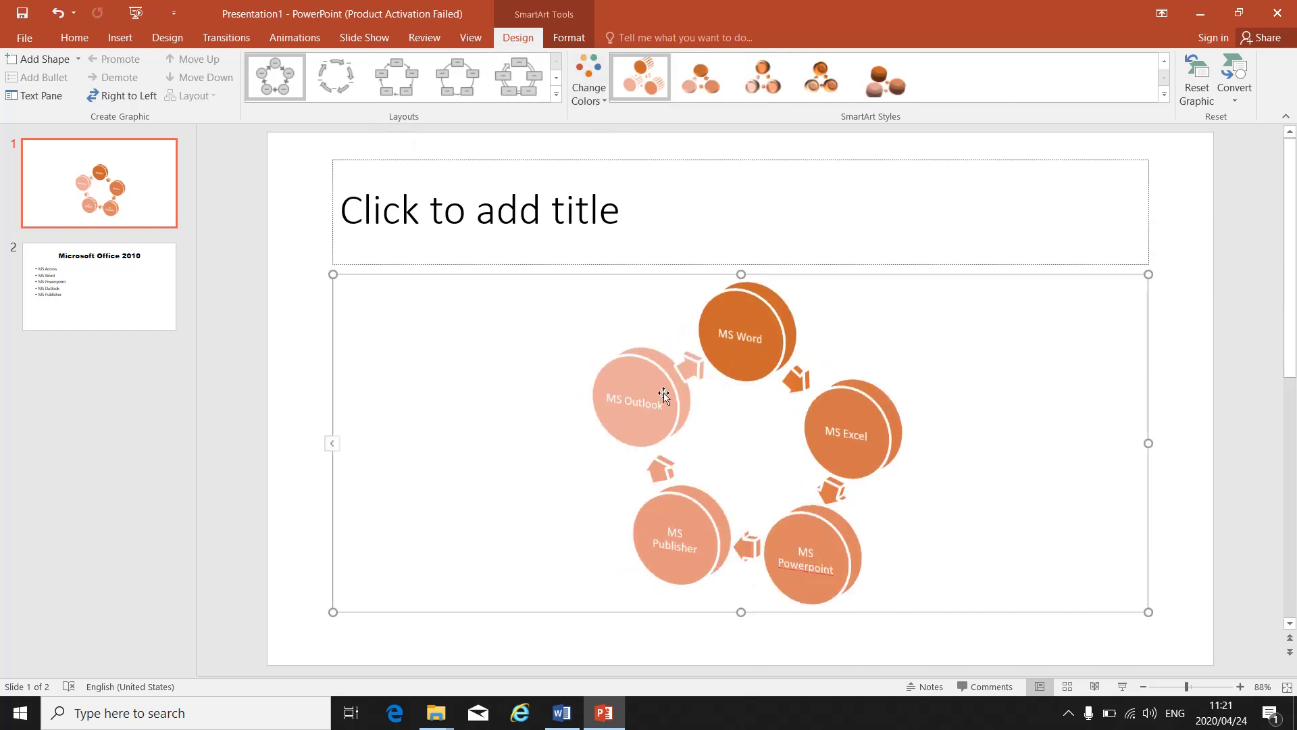
pyautogui.click(579, 40)
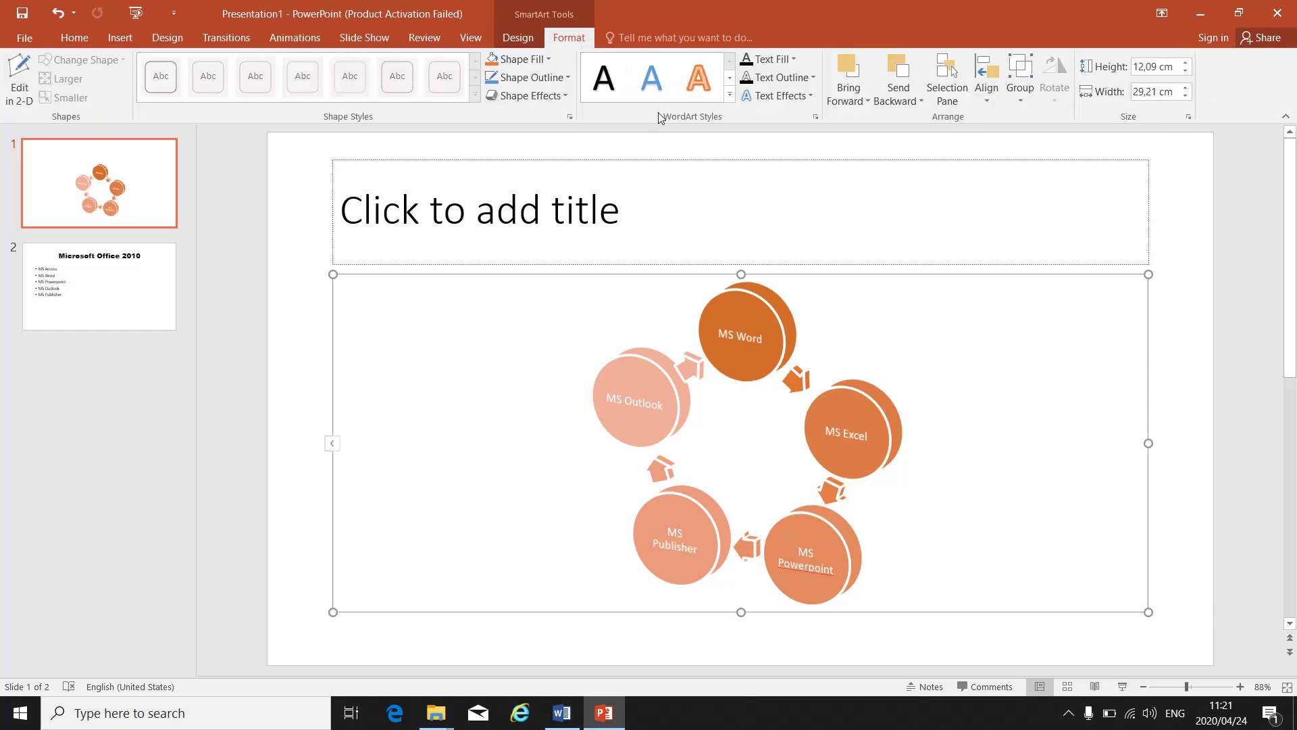
# - Give the whole diagram a medium grey shape fill and an orange shape outline
pyautogui.click(549, 59)
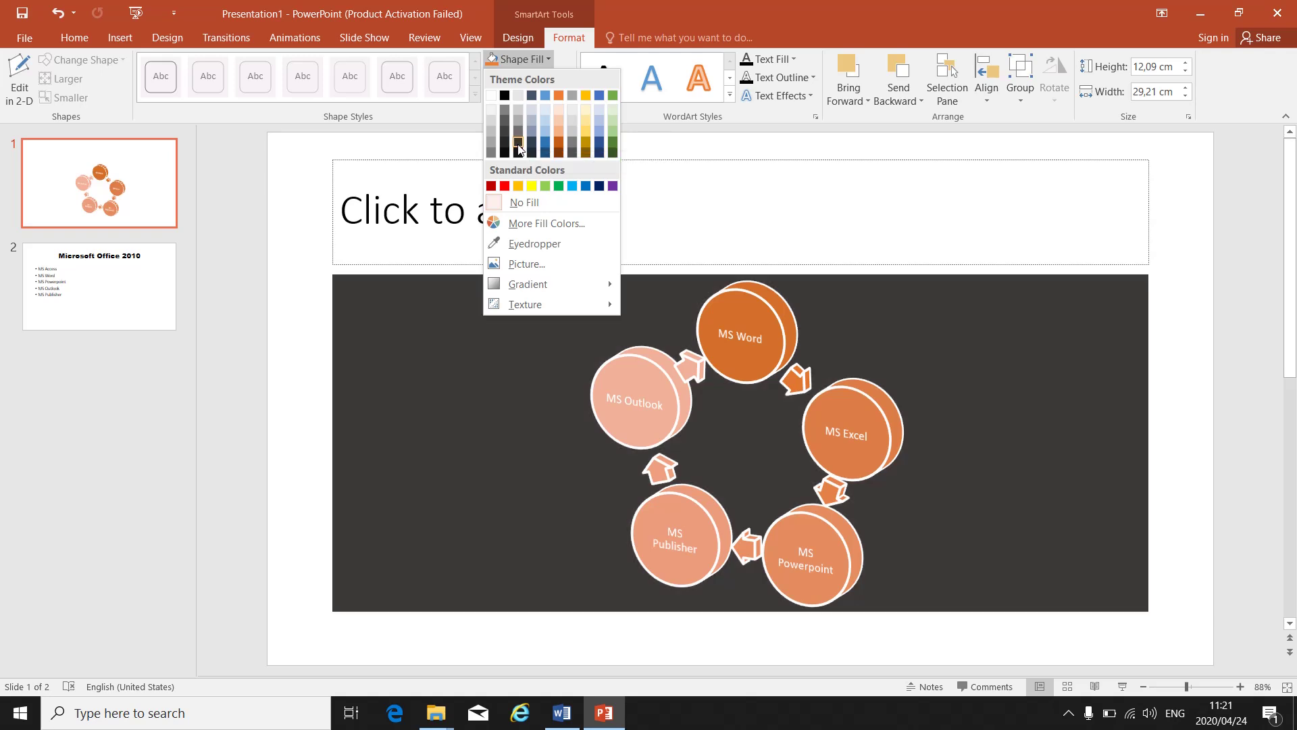
pyautogui.click(507, 108)
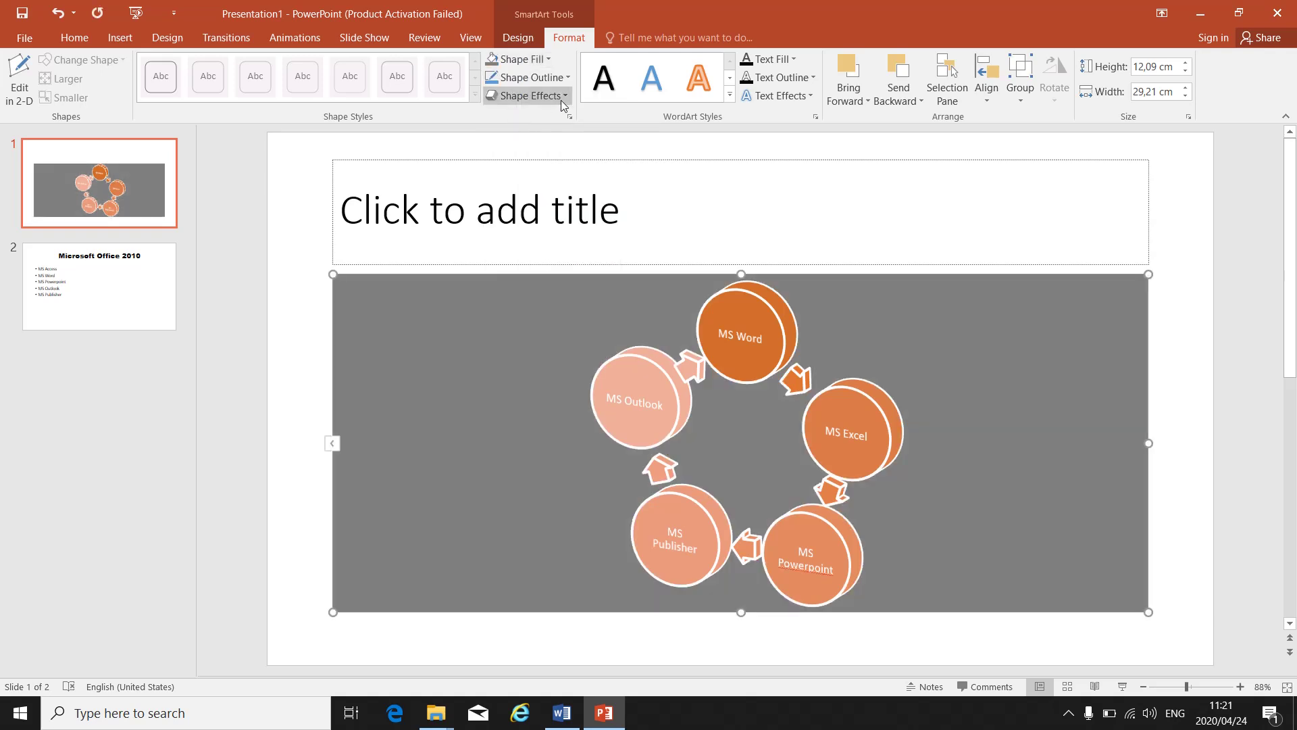
pyautogui.click(568, 77)
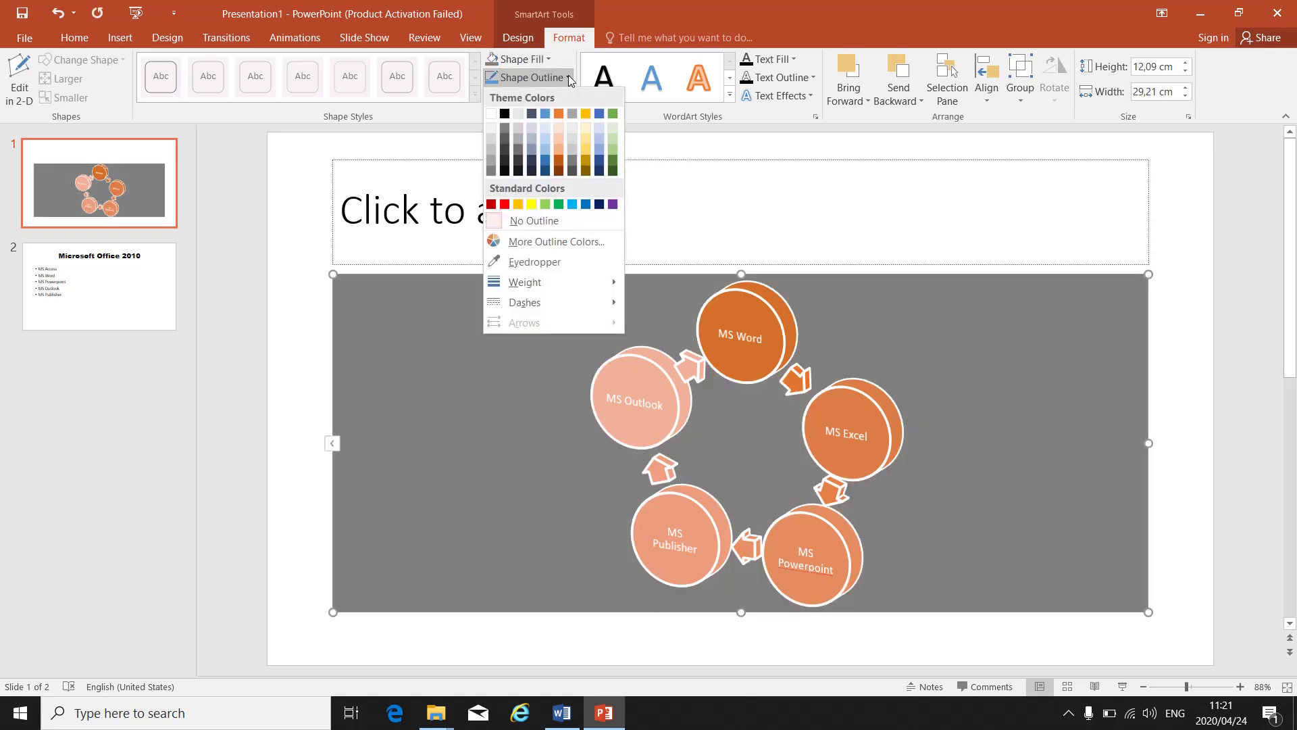
pyautogui.click(560, 115)
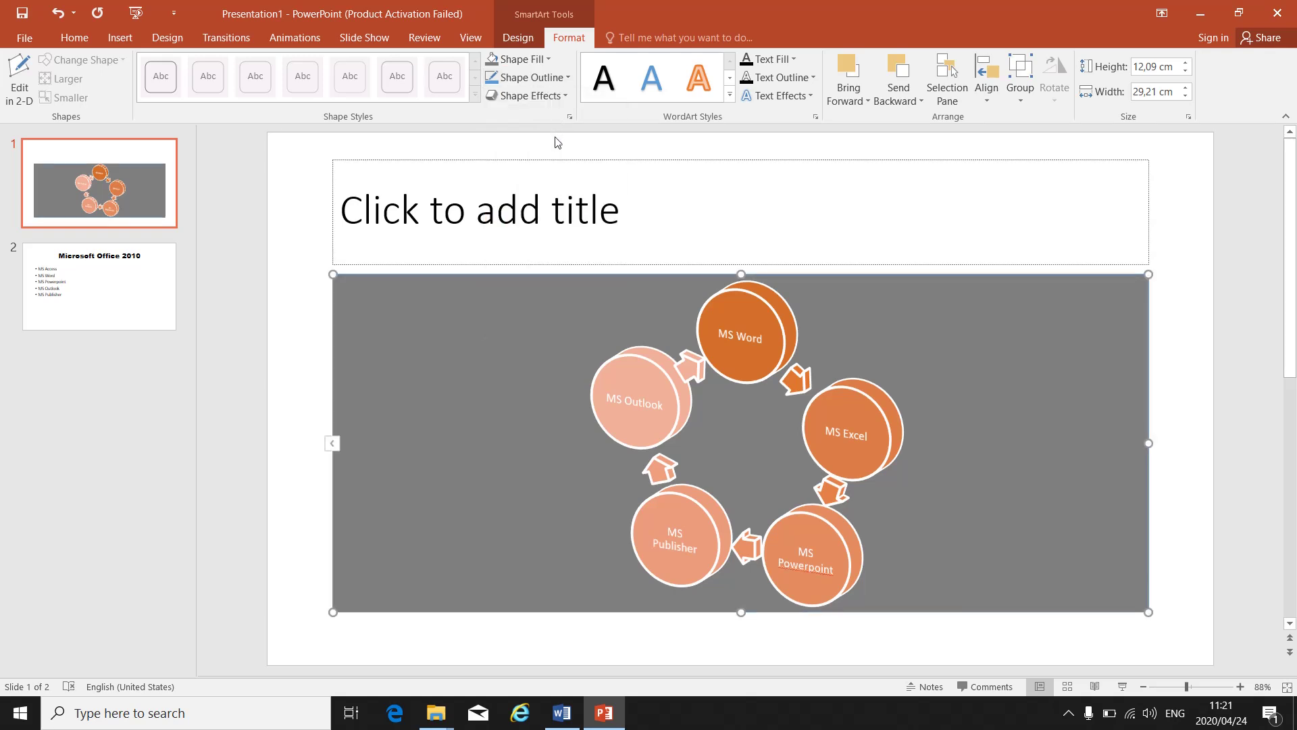
pyautogui.click(562, 98)
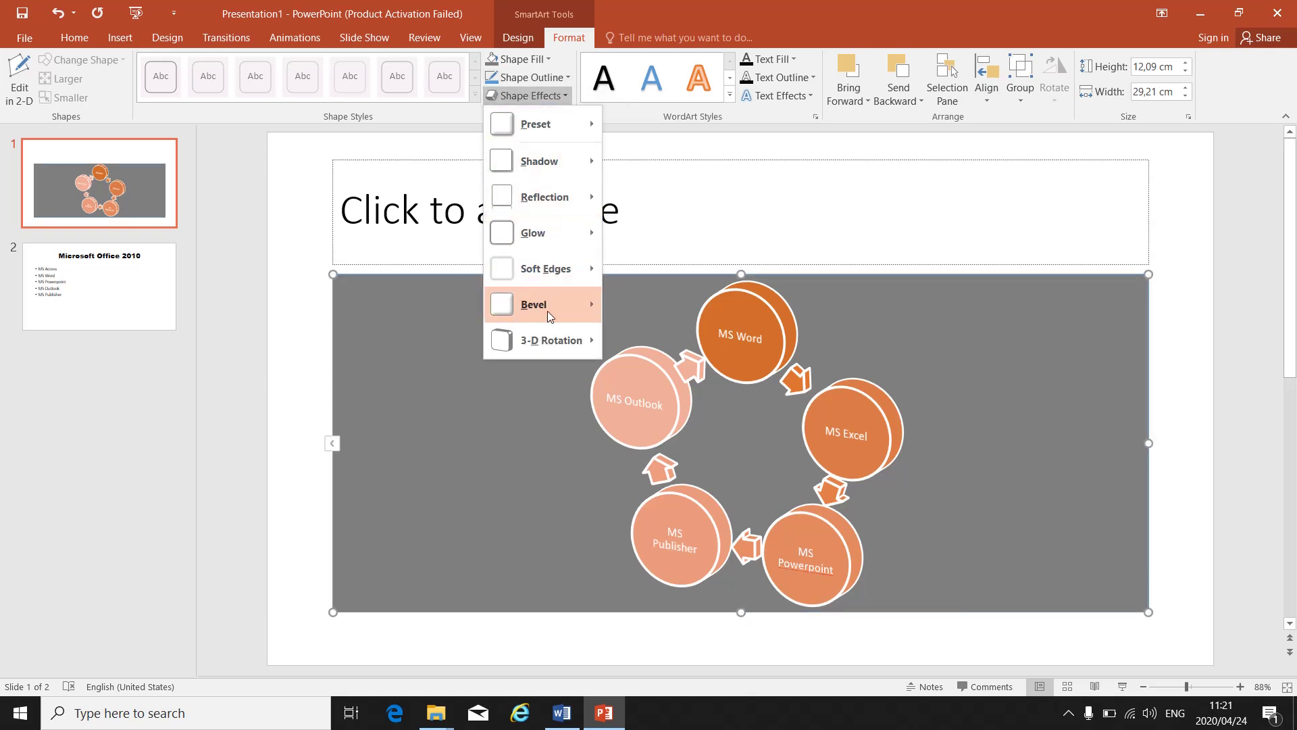
# - Apply the Perspective Relaxed Moderately 3-D rotation to the cycle diagram
pyautogui.moveTo(551, 340)
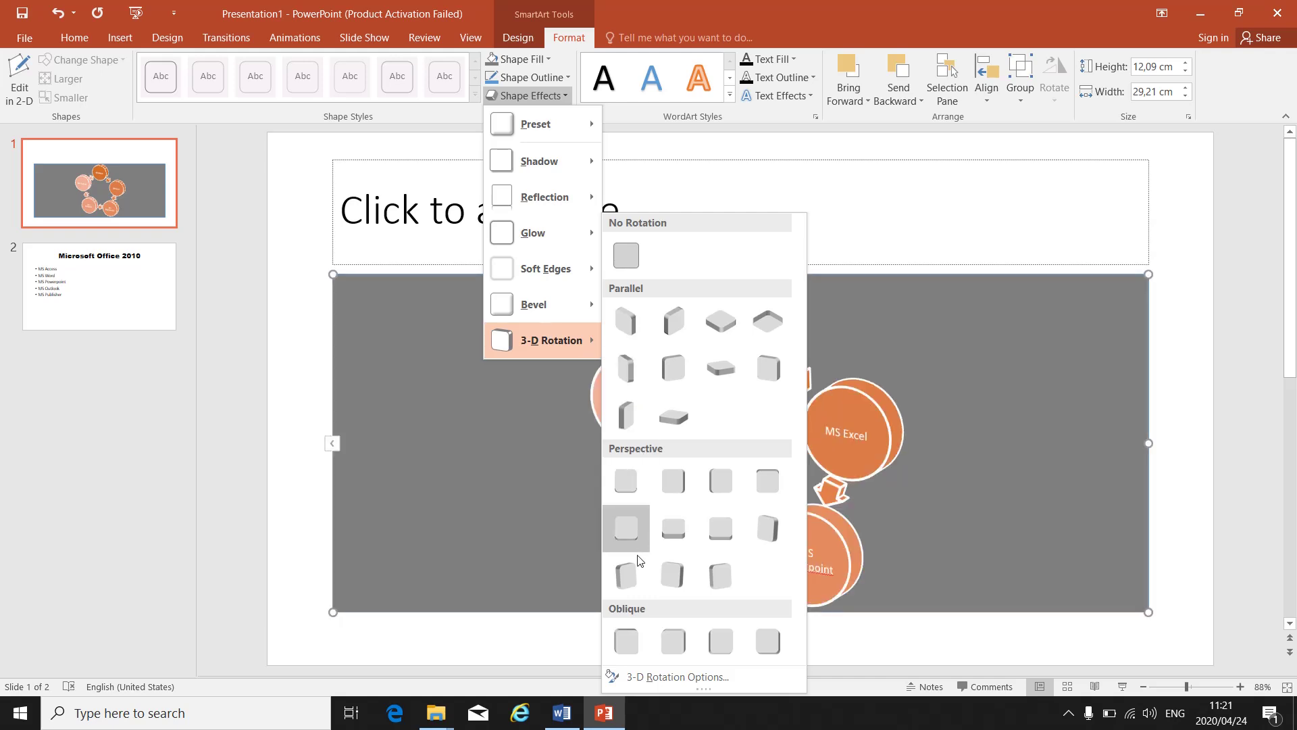
pyautogui.click(676, 528)
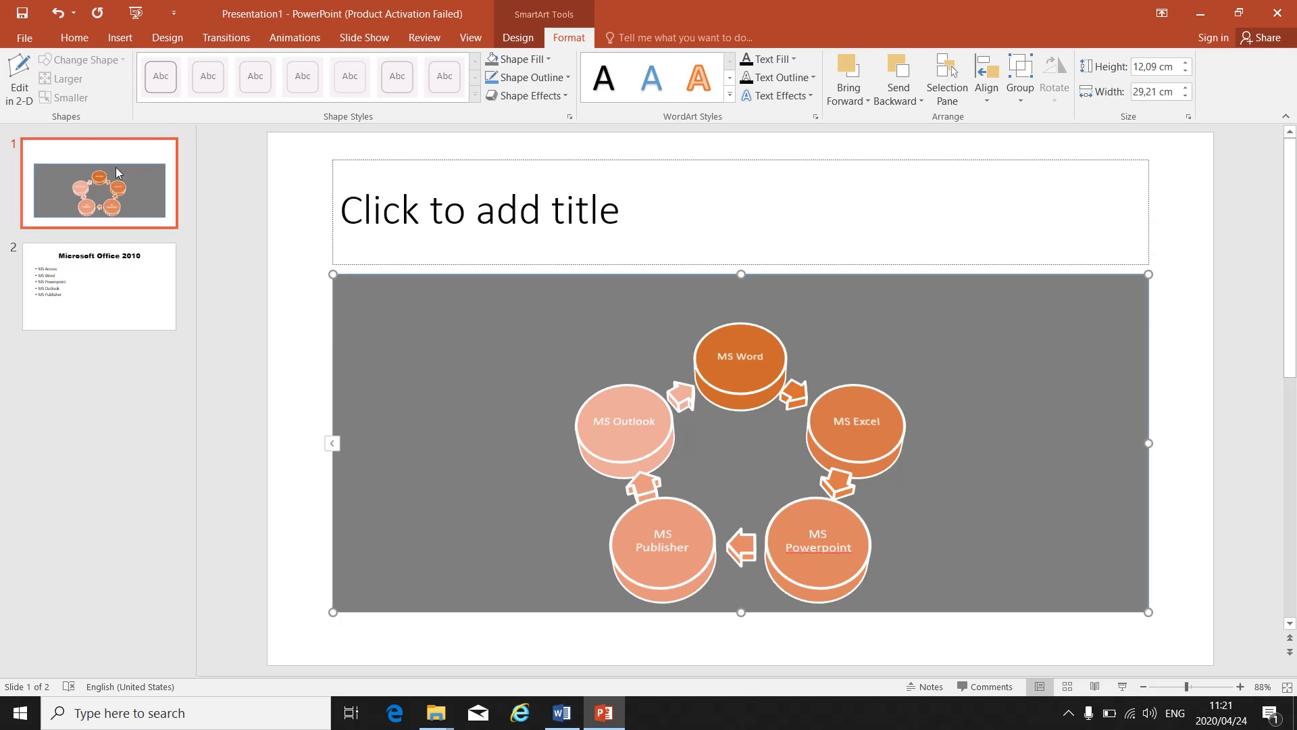
# - Reopen the SmartArt layout chooser from Insert, cancel it unchanged, and return to SmartArt Design
pyautogui.click(126, 41)
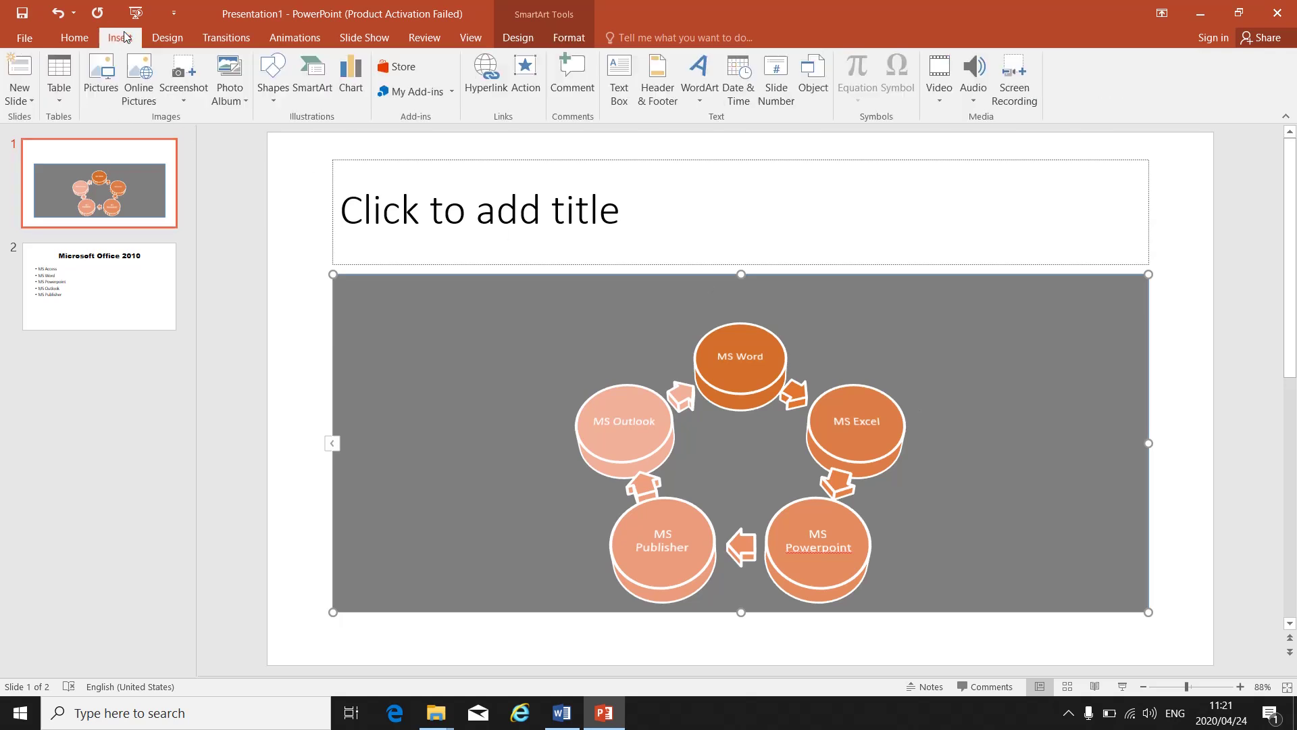
pyautogui.click(321, 94)
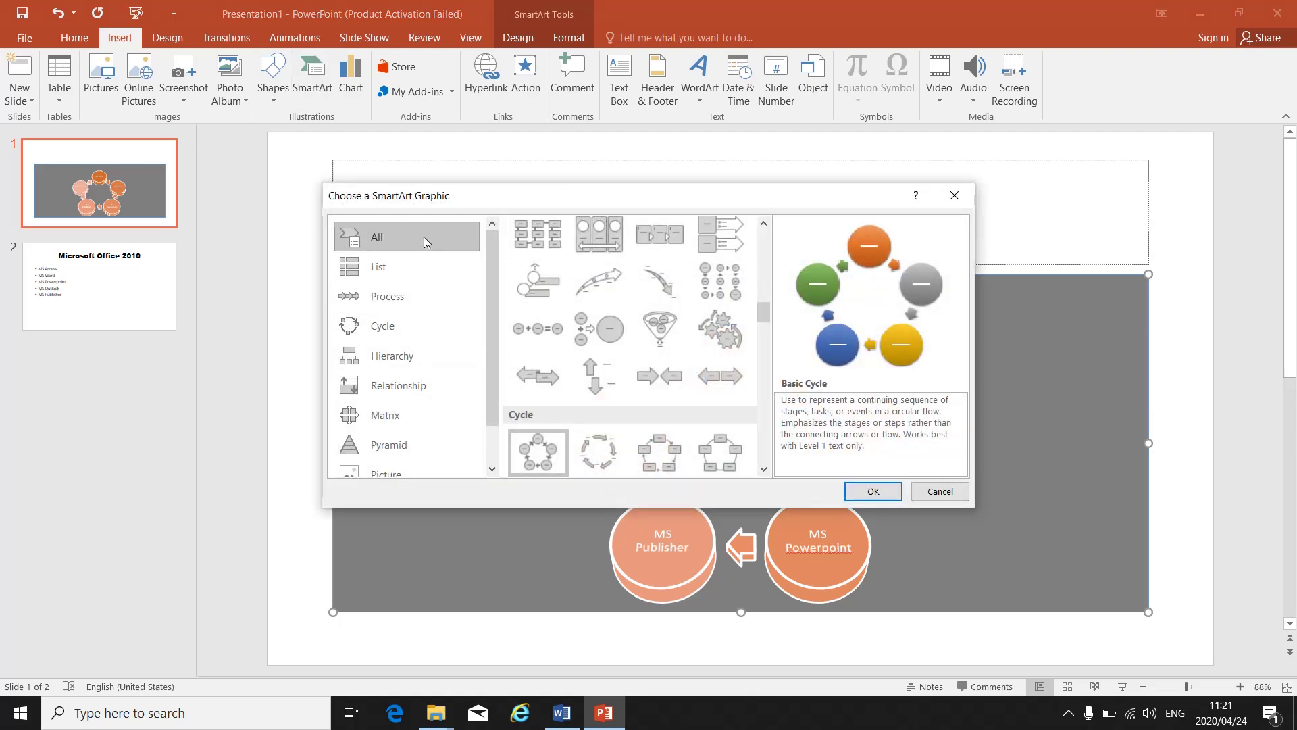
pyautogui.click(764, 469)
pyautogui.click(763, 469)
pyautogui.click(763, 468)
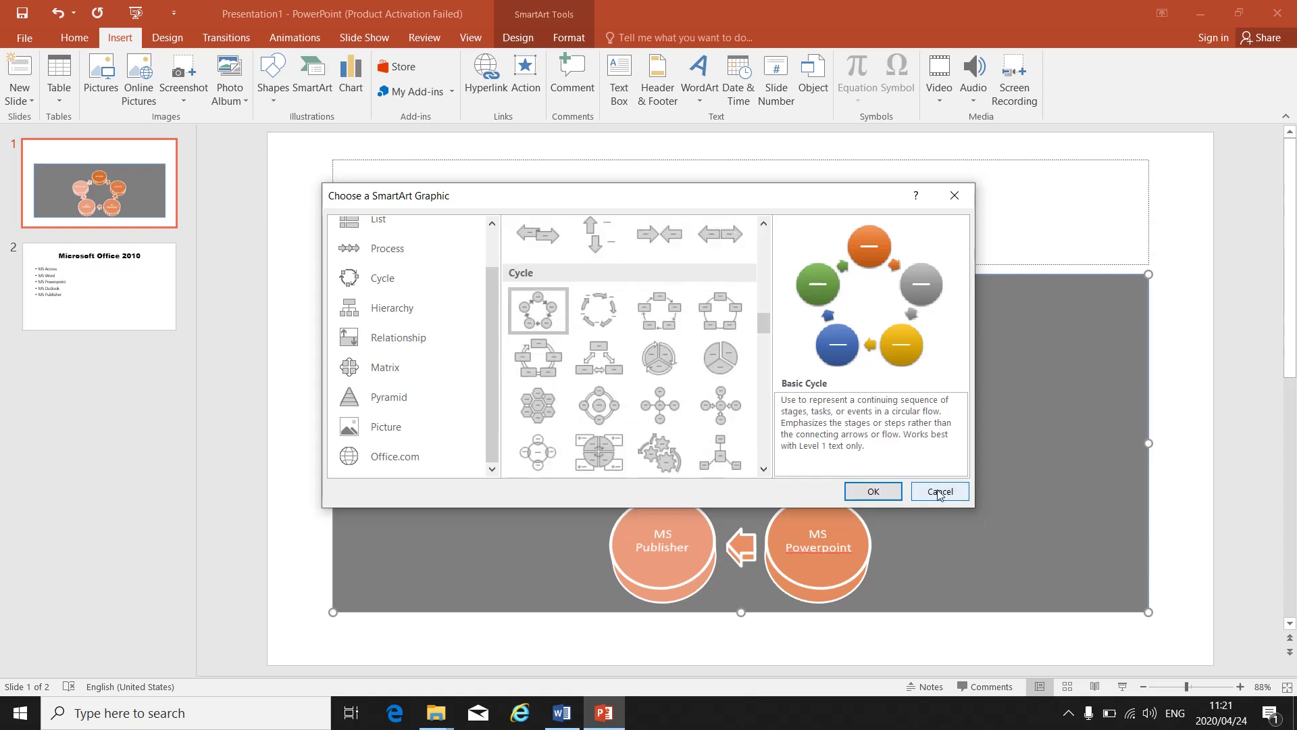
pyautogui.click(939, 491)
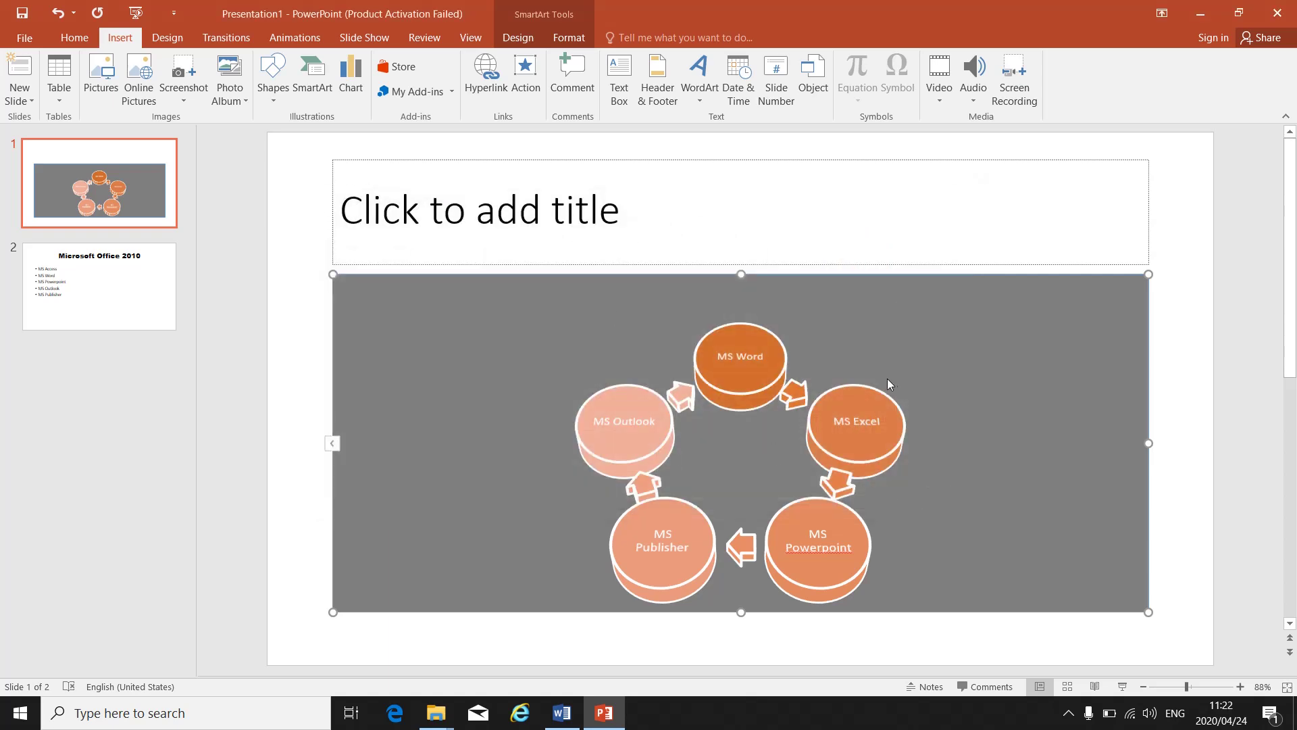
pyautogui.click(517, 37)
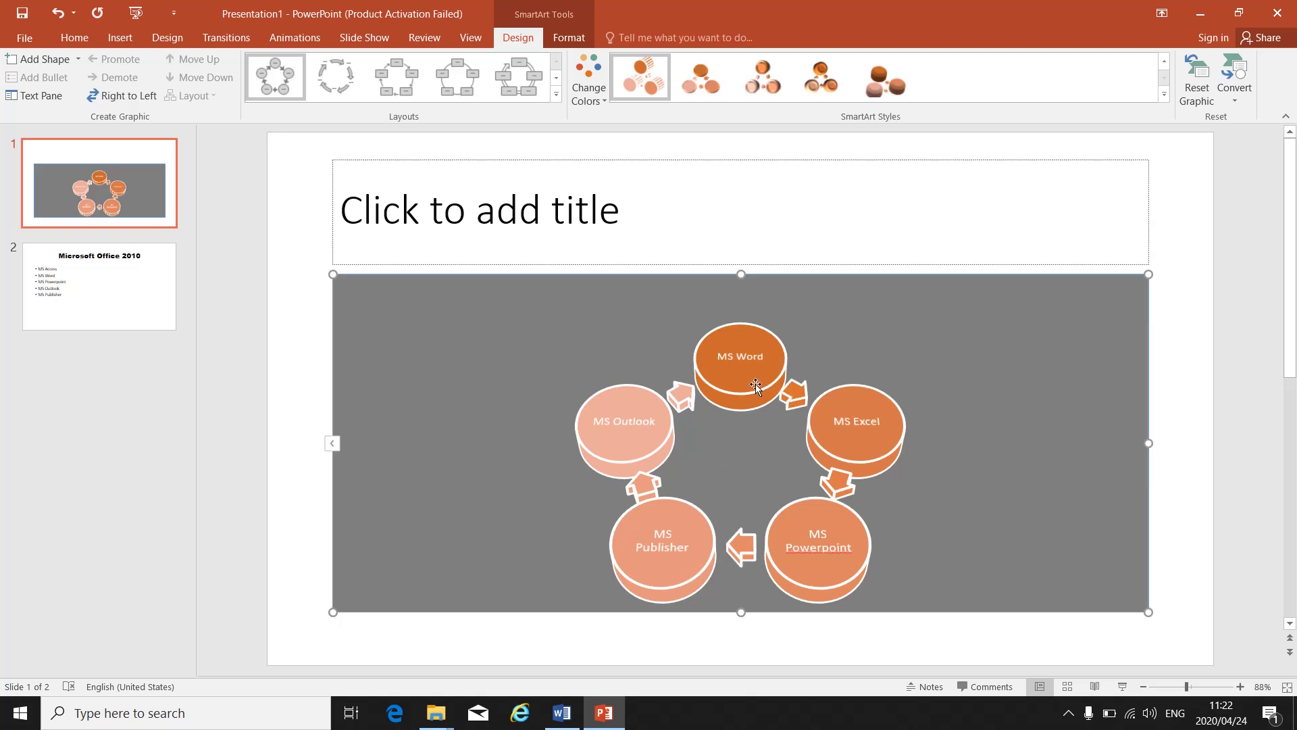
pyautogui.click(559, 41)
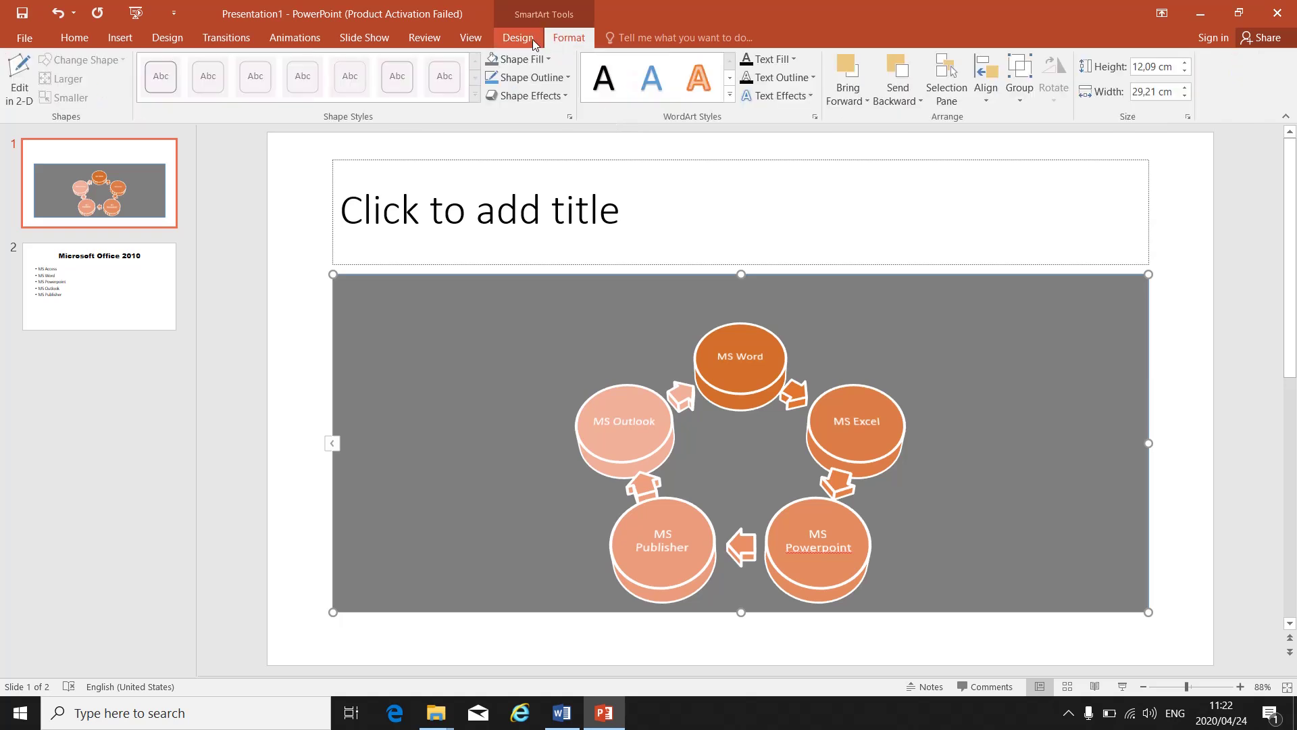
pyautogui.click(534, 42)
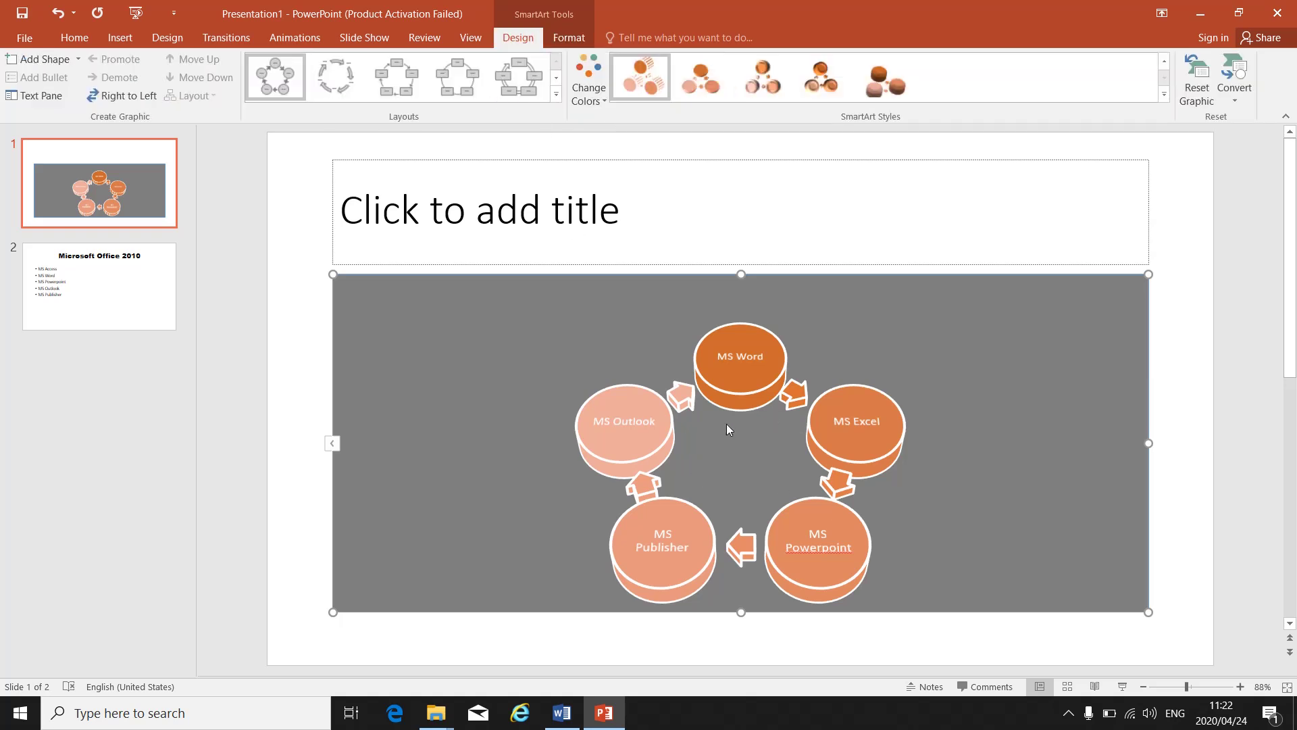
pyautogui.click(78, 60)
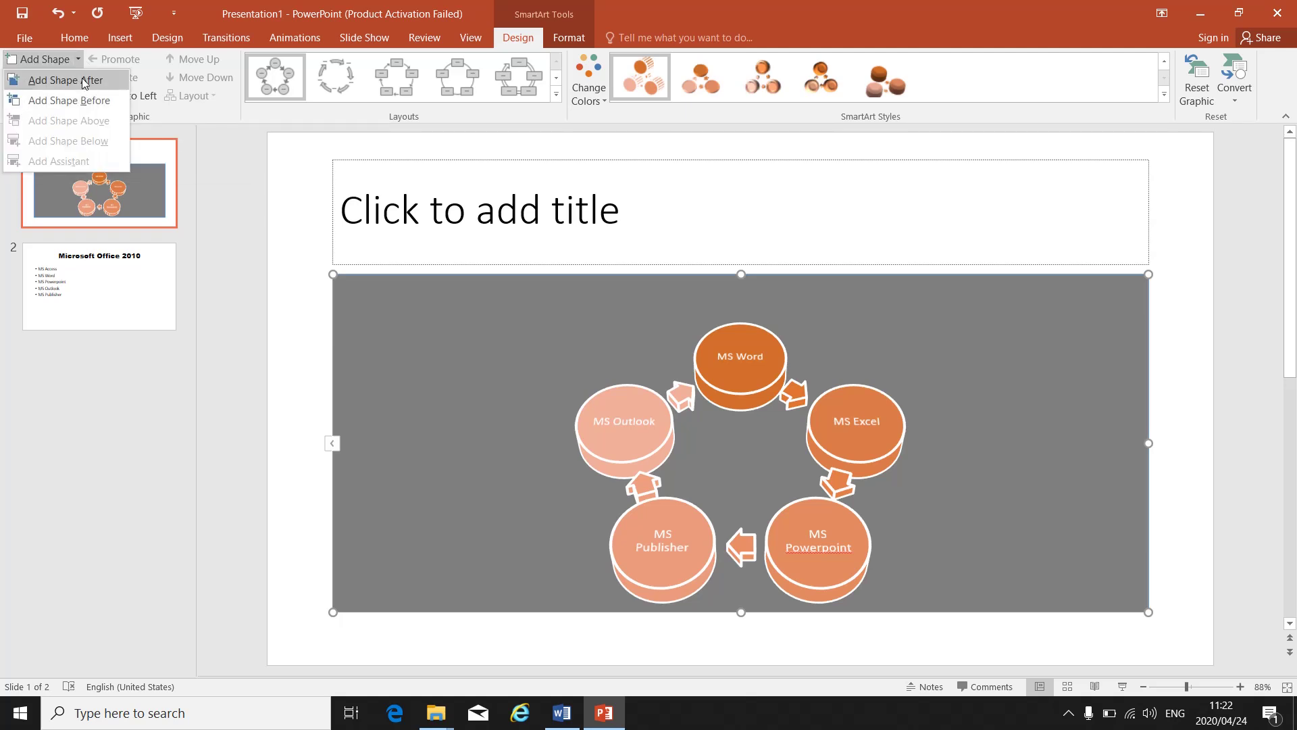
pyautogui.click(85, 81)
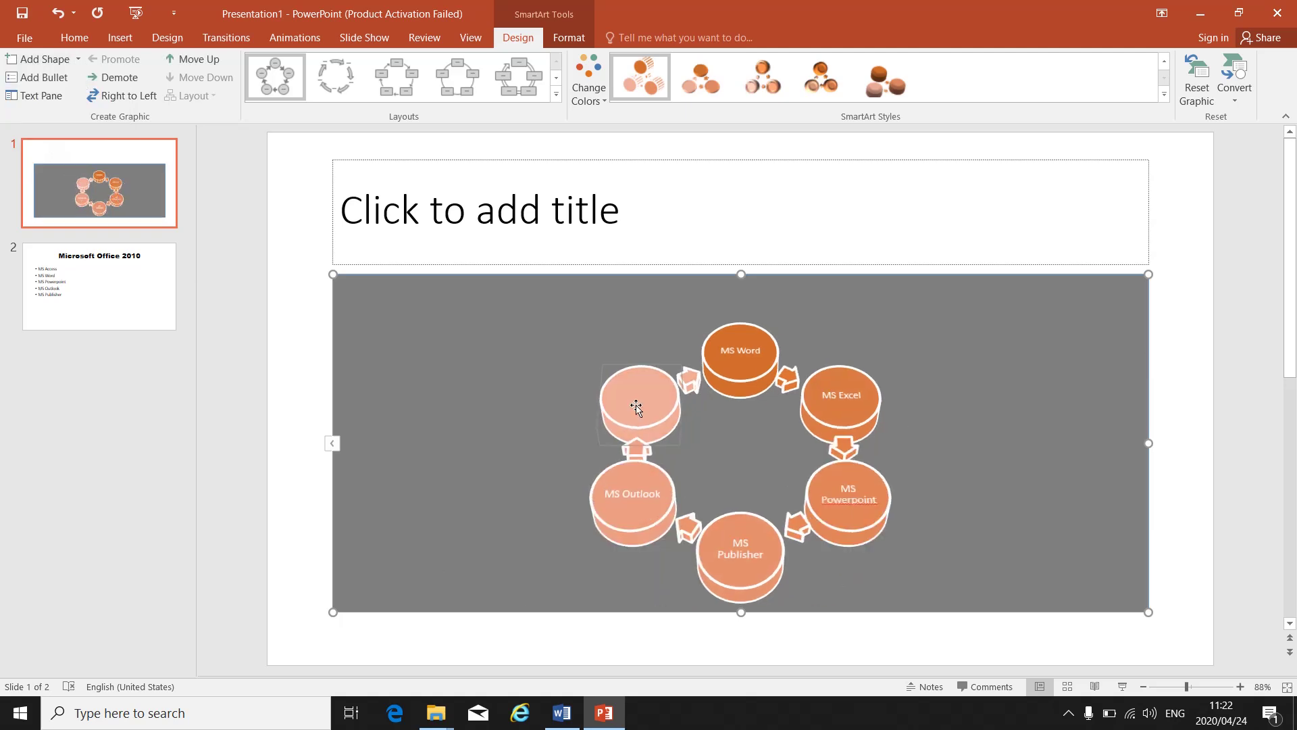
pyautogui.click(852, 505)
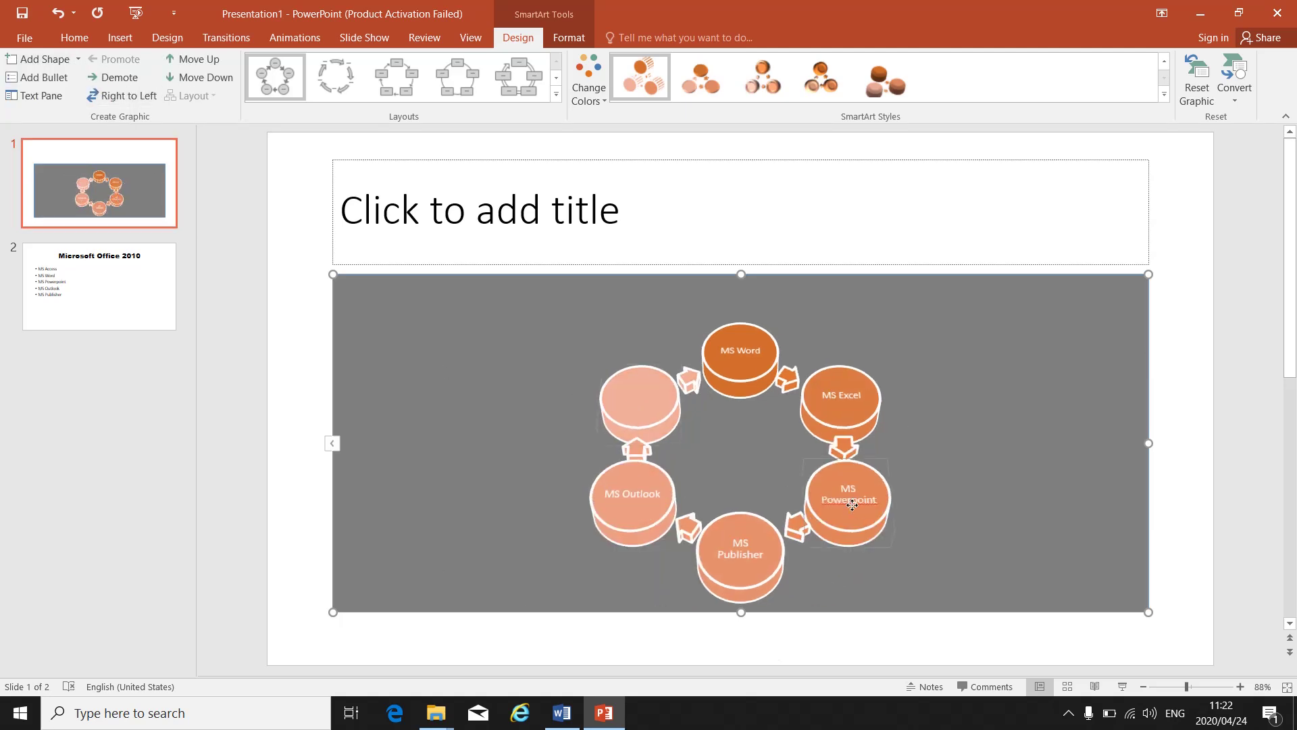
pyautogui.click(78, 61)
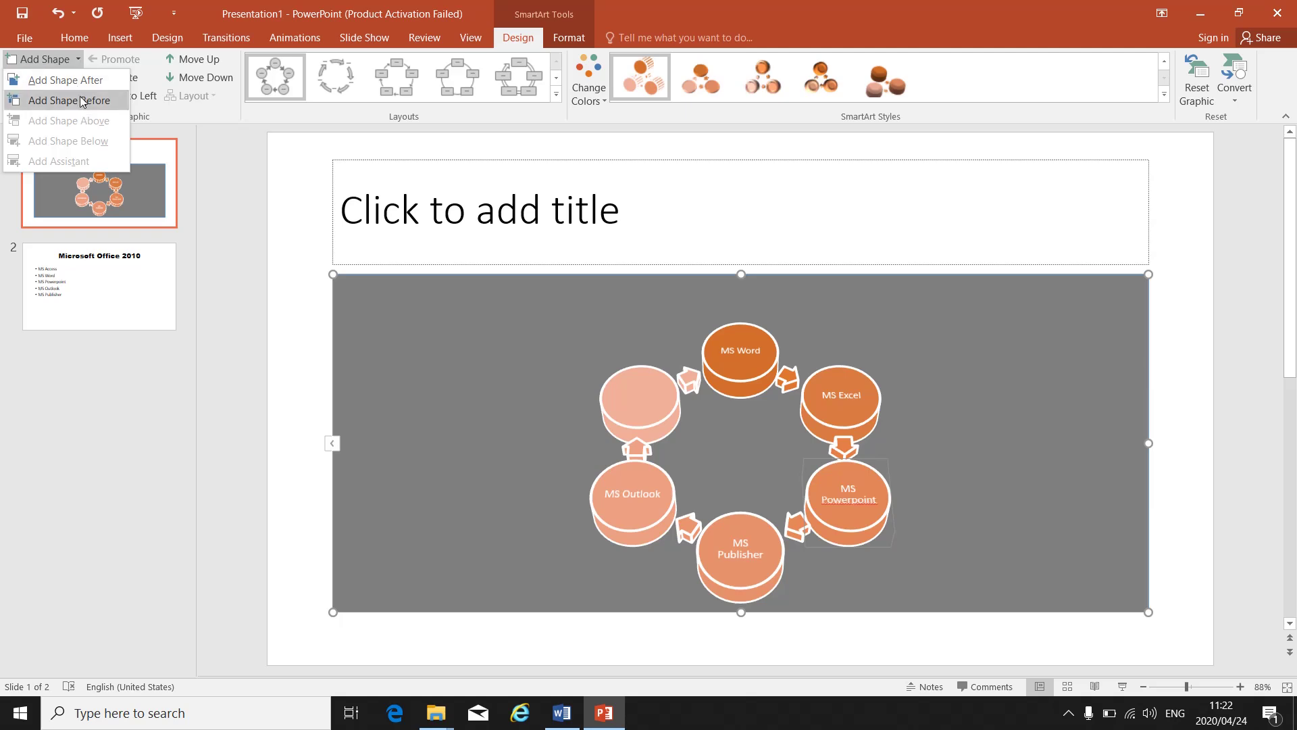
pyautogui.click(74, 100)
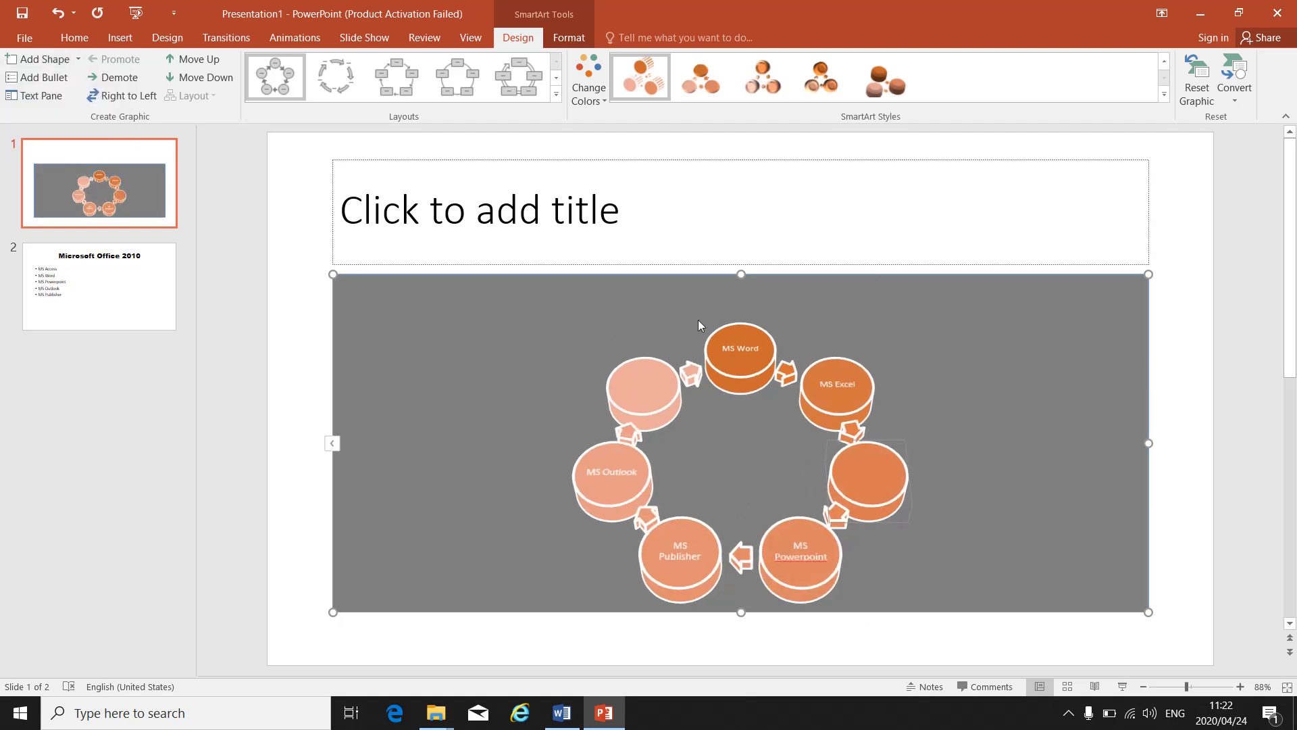
pyautogui.click(635, 399)
pyautogui.press('Delete')
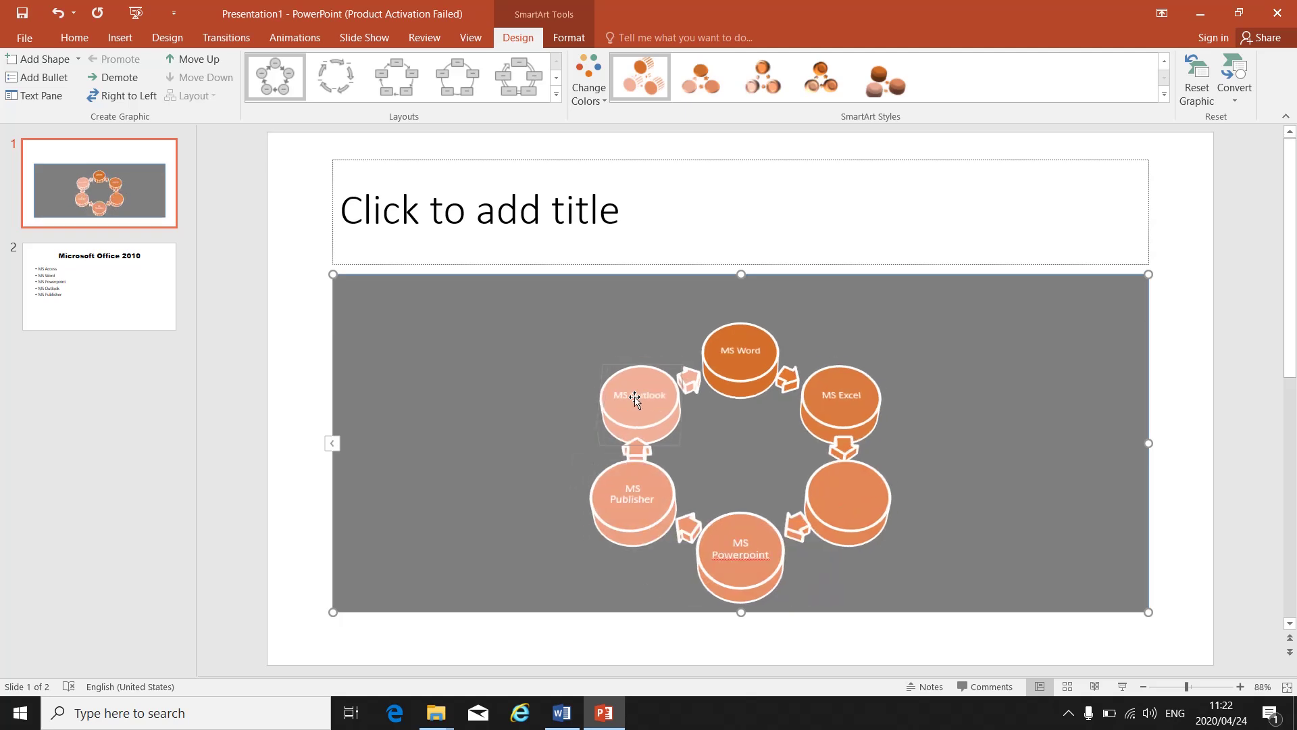
pyautogui.click(855, 503)
pyautogui.press('Delete')
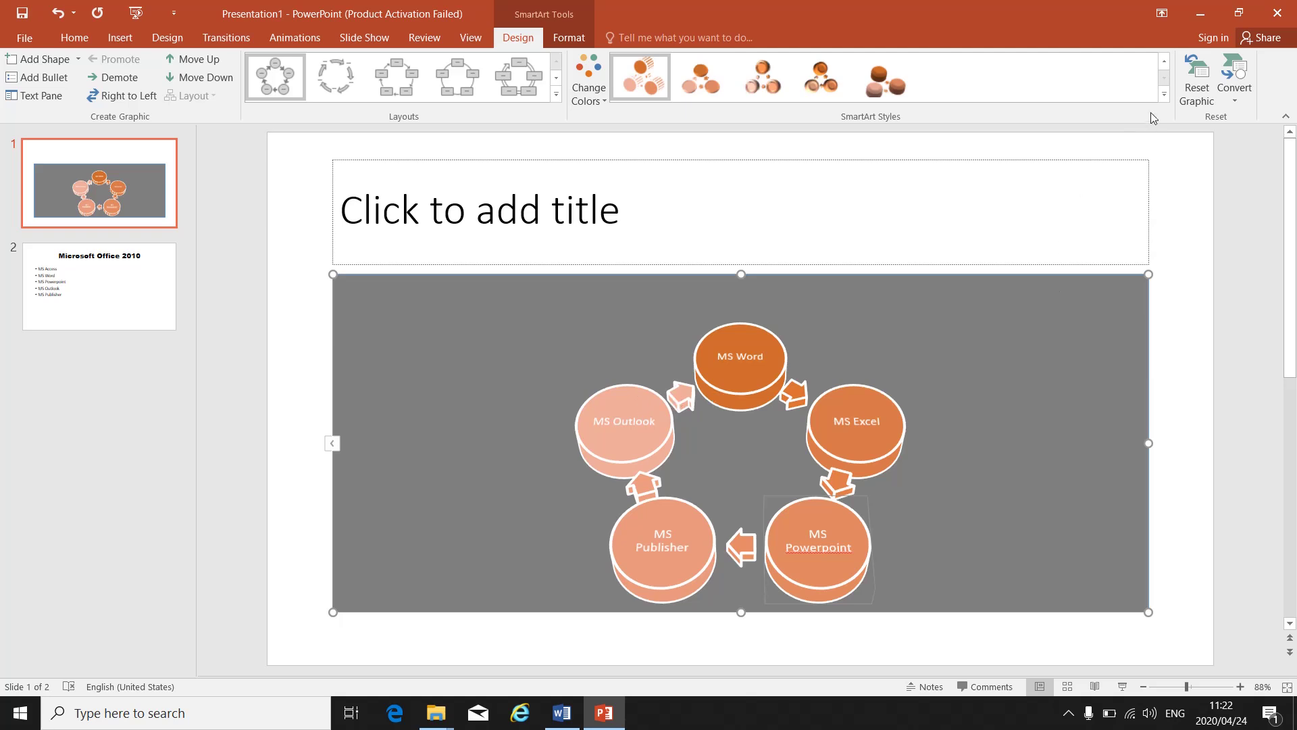
# - Give the cycle diagram the first 3-D SmartArt style and the Colorful multicolour scheme
pyautogui.click(1164, 94)
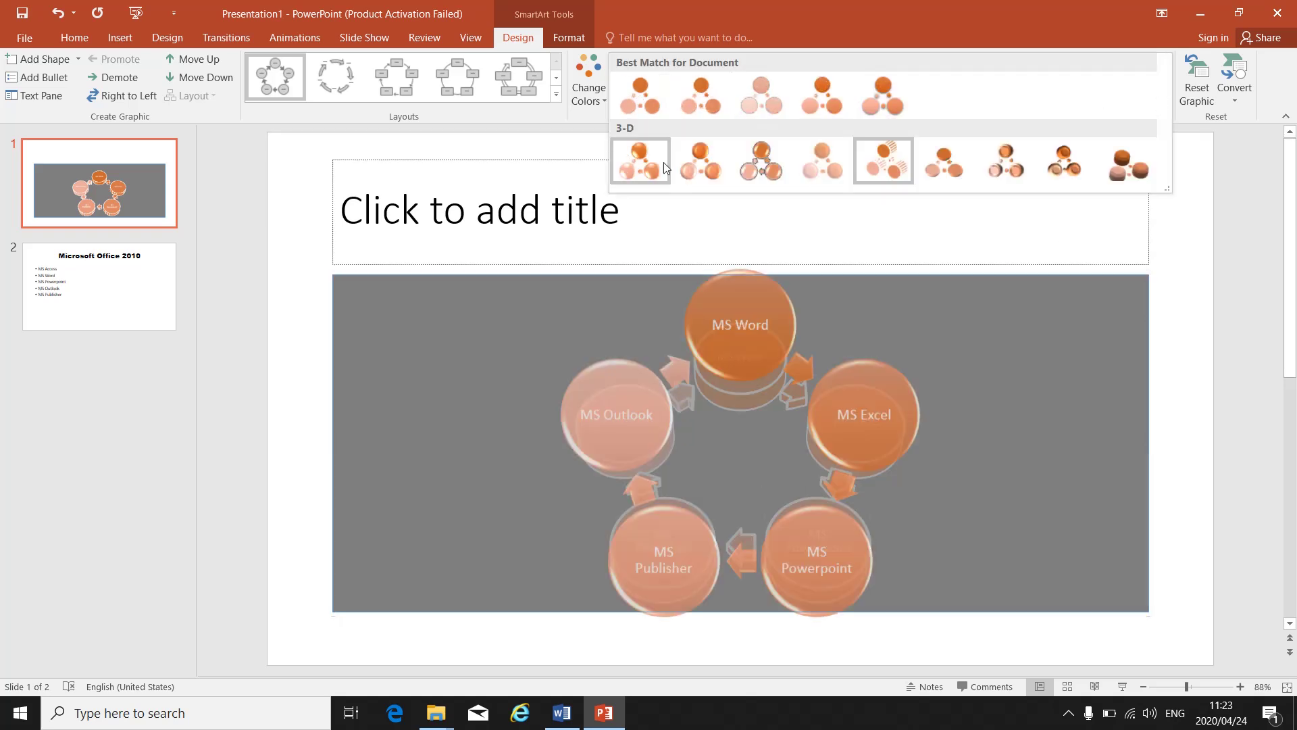
pyautogui.click(634, 161)
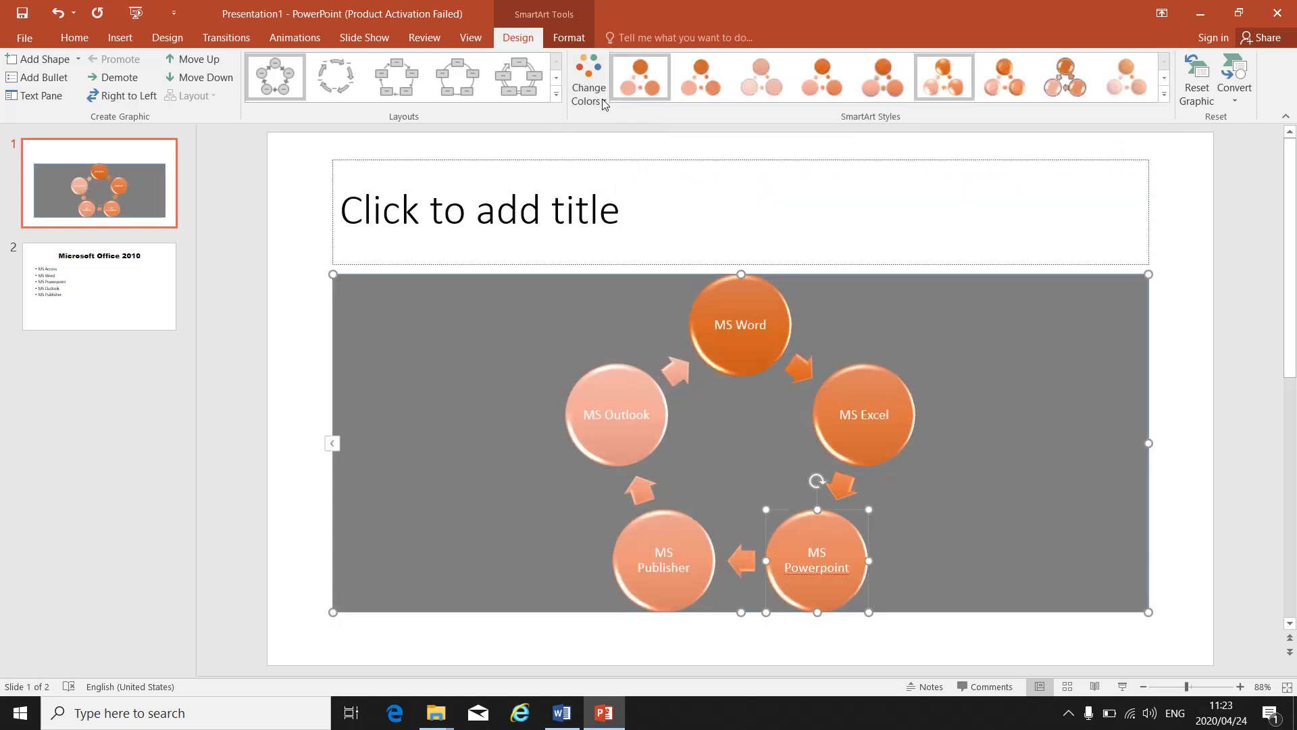
pyautogui.click(602, 102)
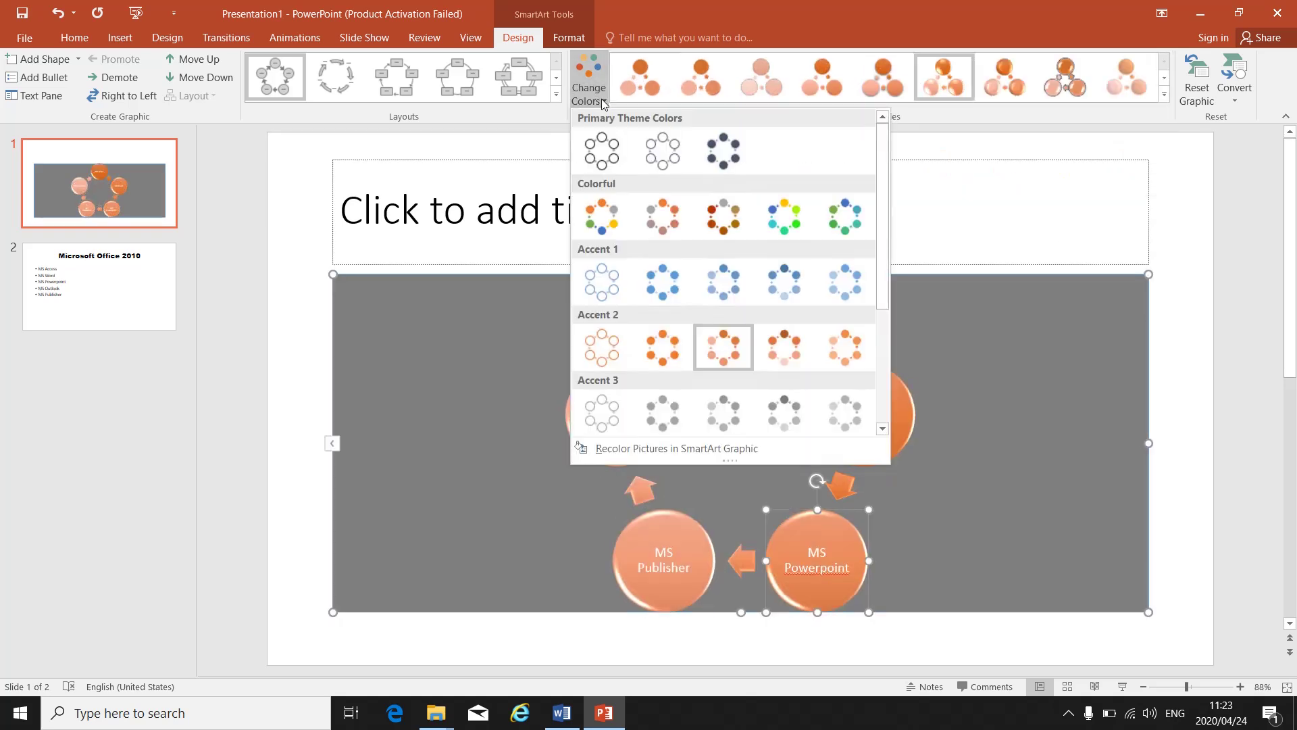
pyautogui.click(777, 213)
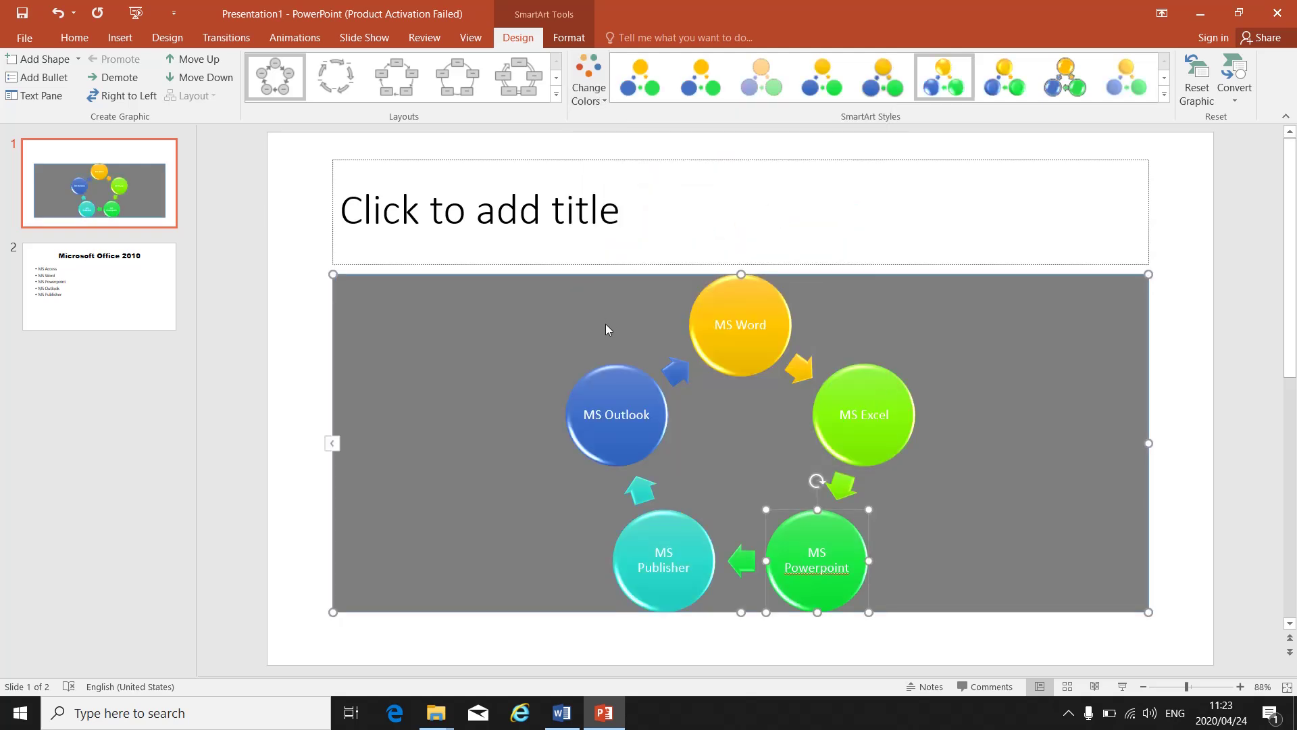
pyautogui.click(569, 37)
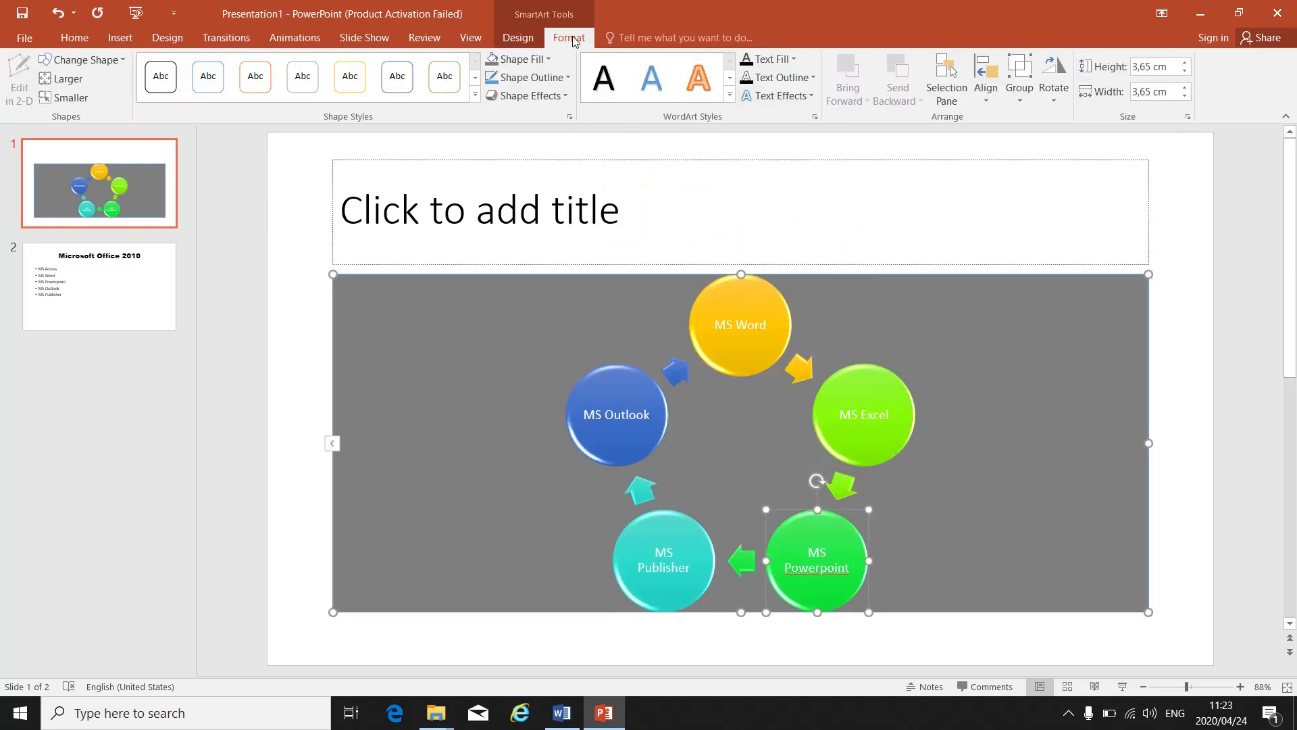
# - Select the whole SmartArt graphic and set its Shape Fill to White
pyautogui.click(547, 59)
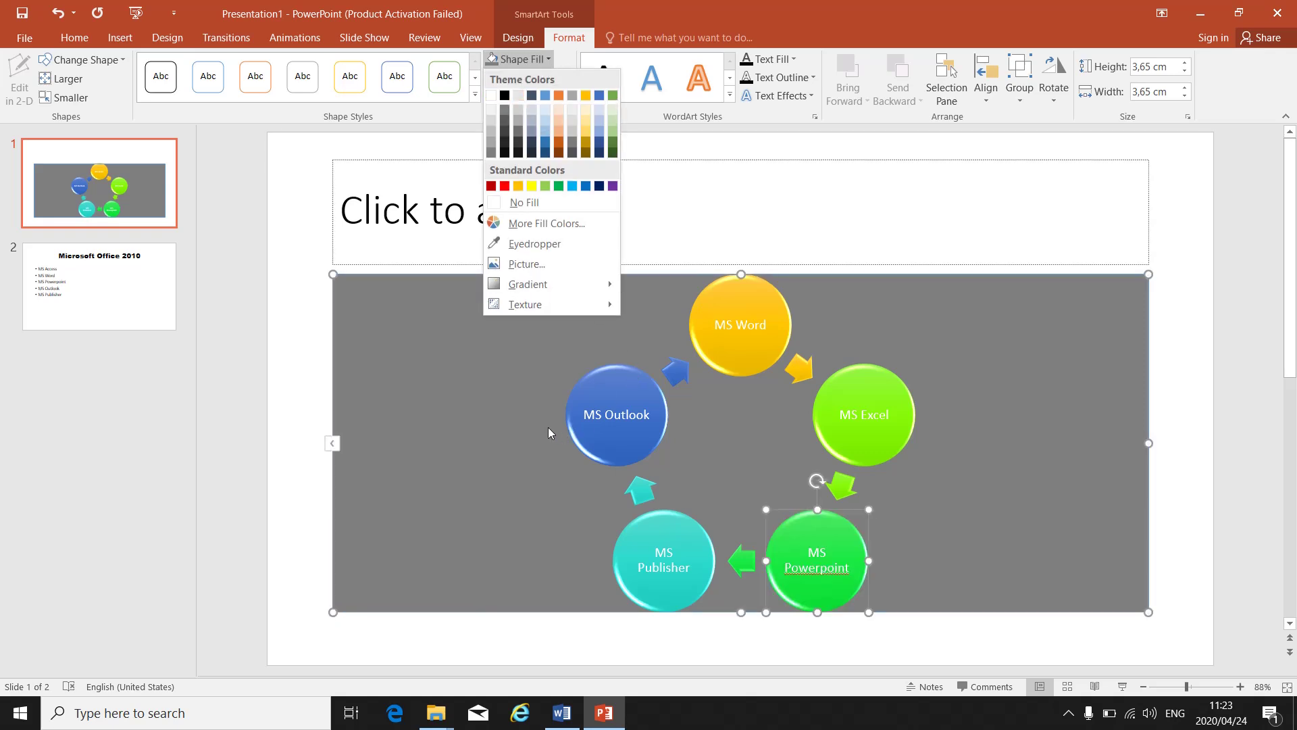
pyautogui.click(457, 407)
pyautogui.click(456, 406)
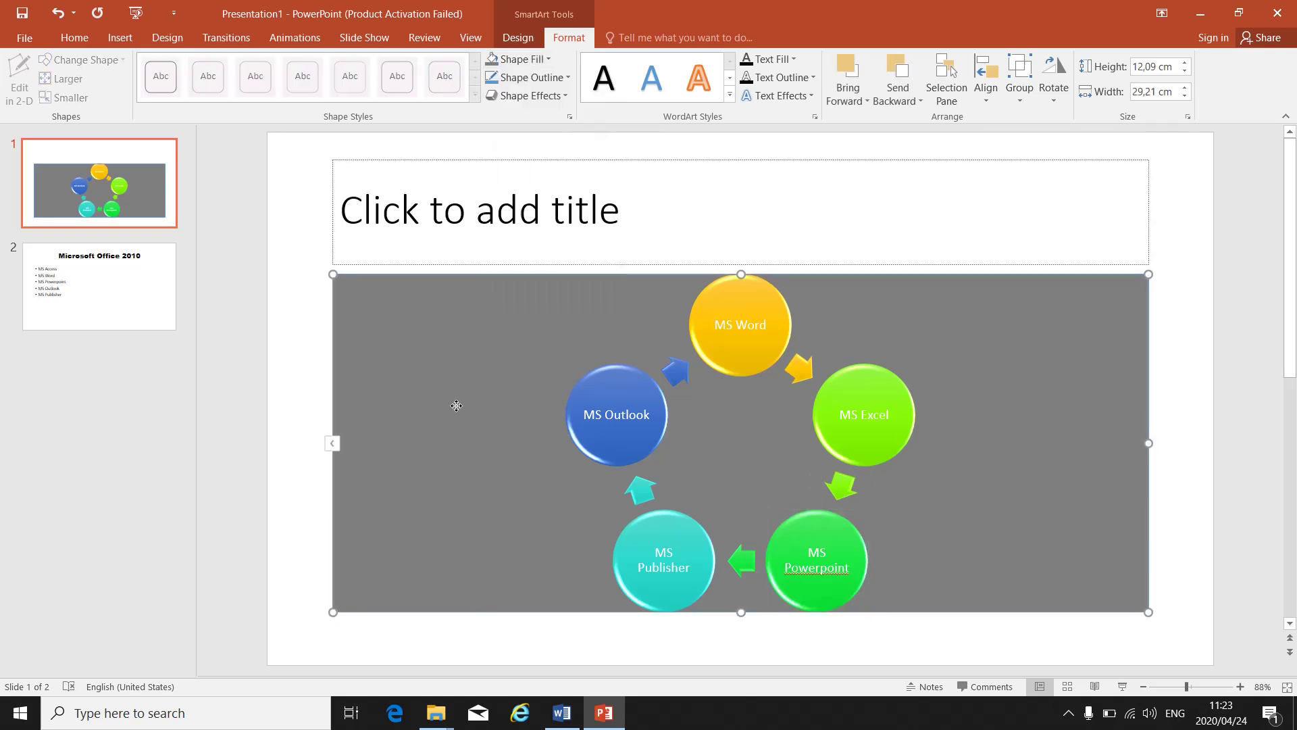
pyautogui.click(540, 60)
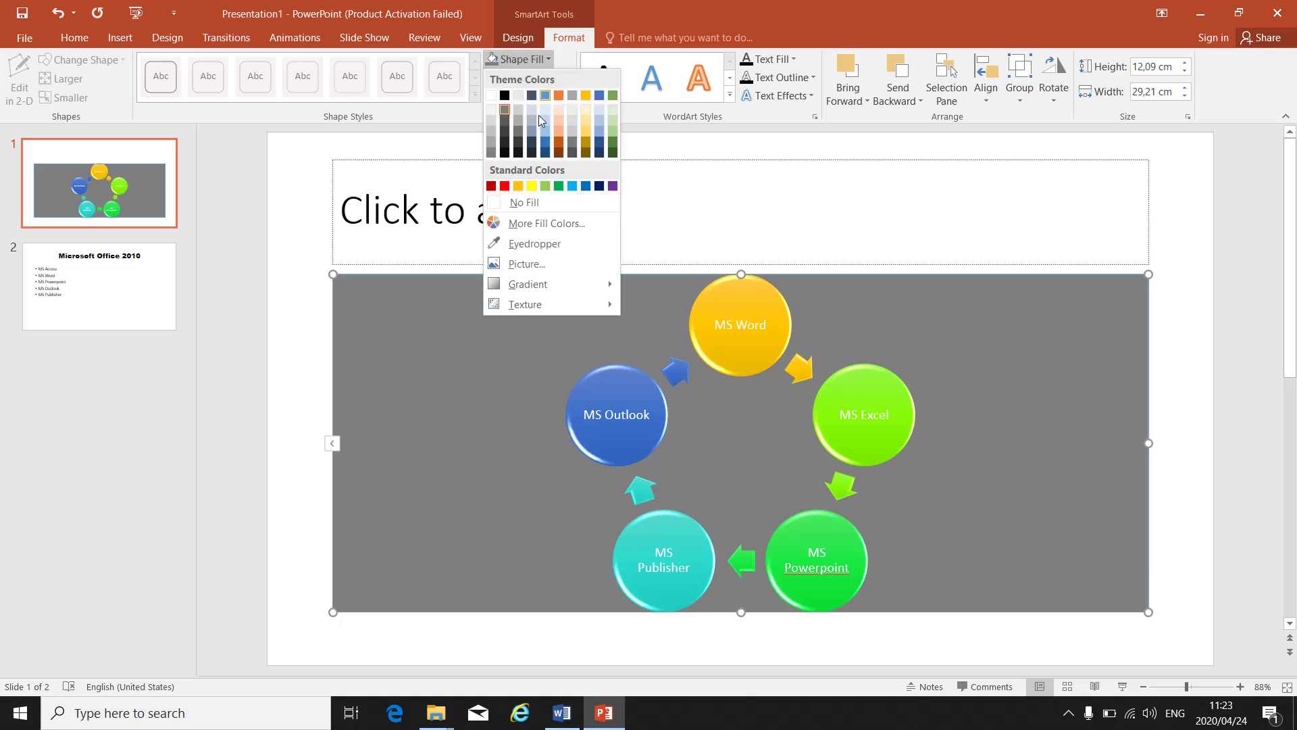
pyautogui.click(495, 98)
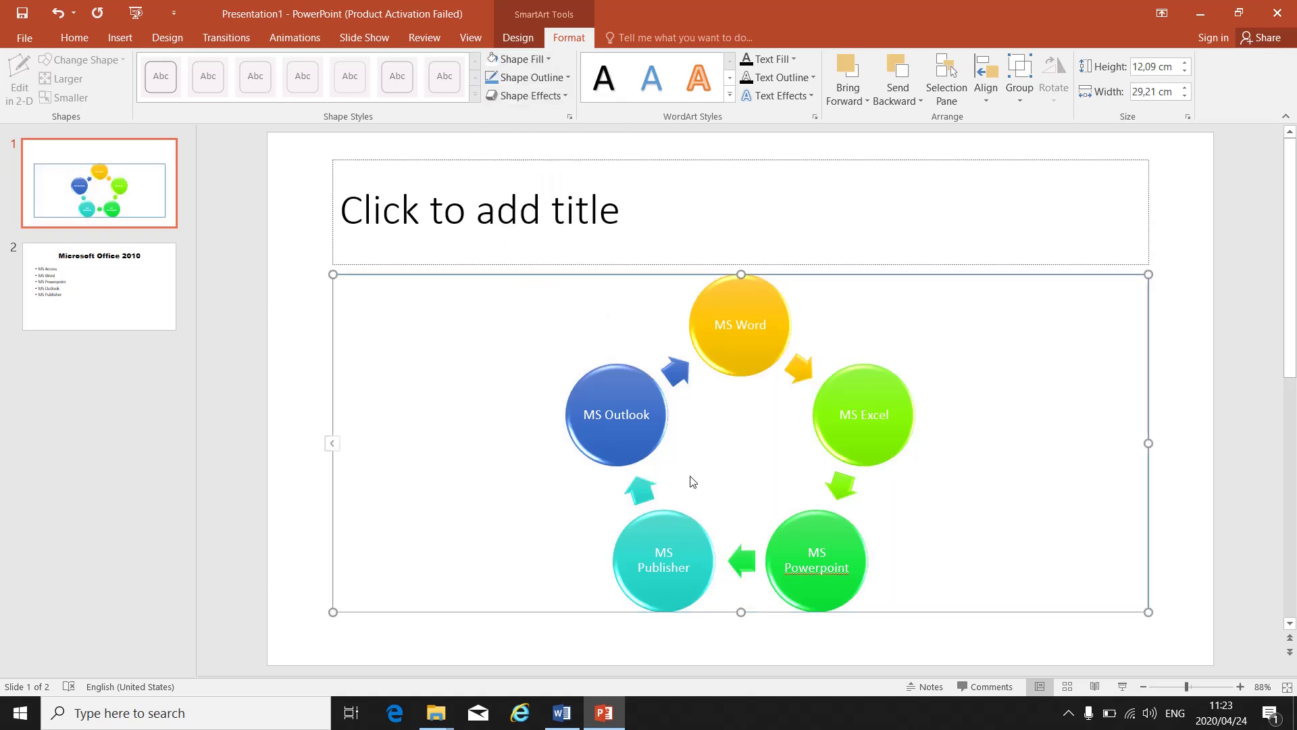
pyautogui.click(120, 38)
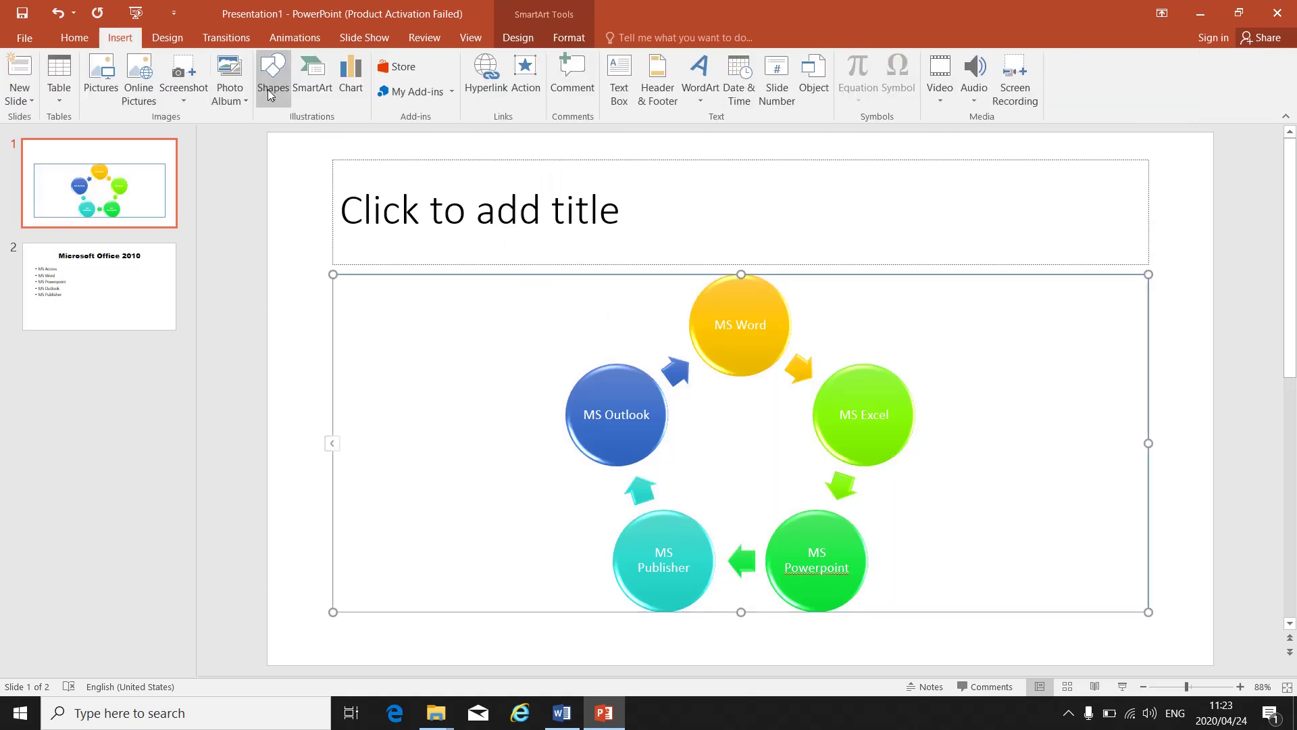
# - Open the Choose a SmartArt Graphic dialog via Insert > SmartArt
pyautogui.click(307, 88)
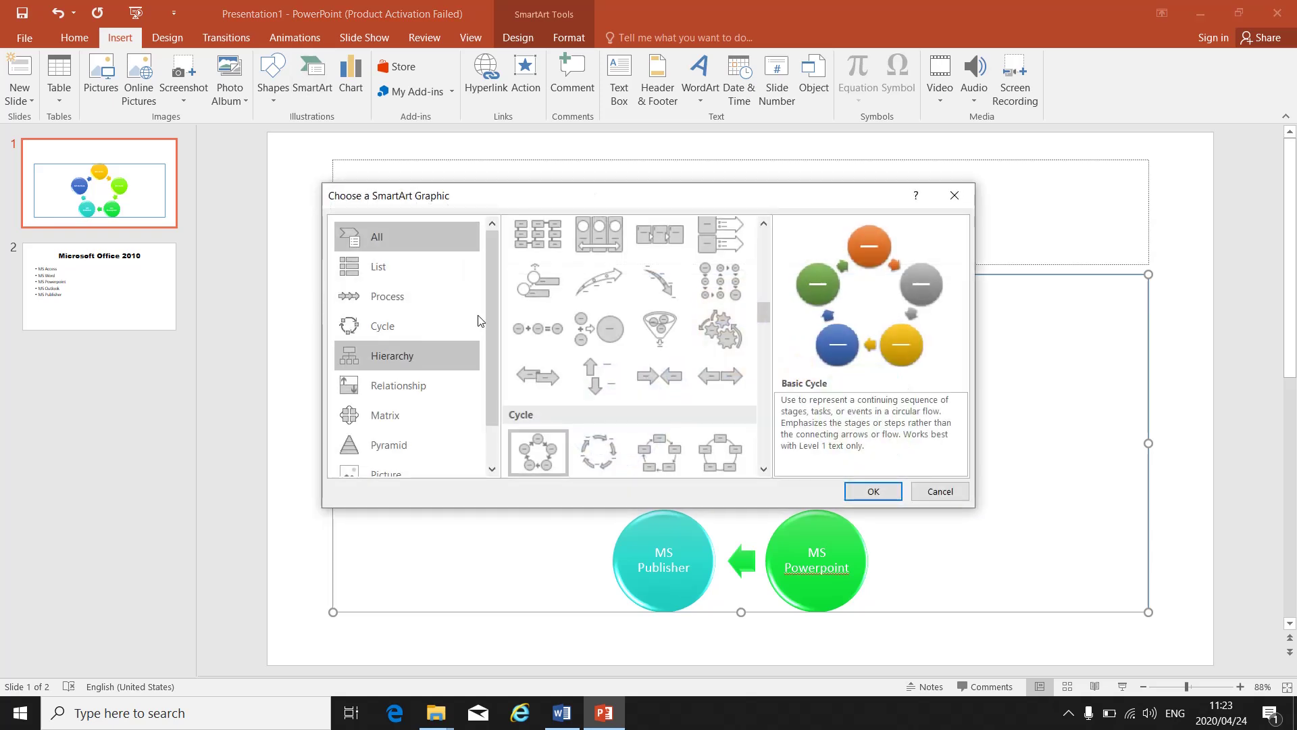